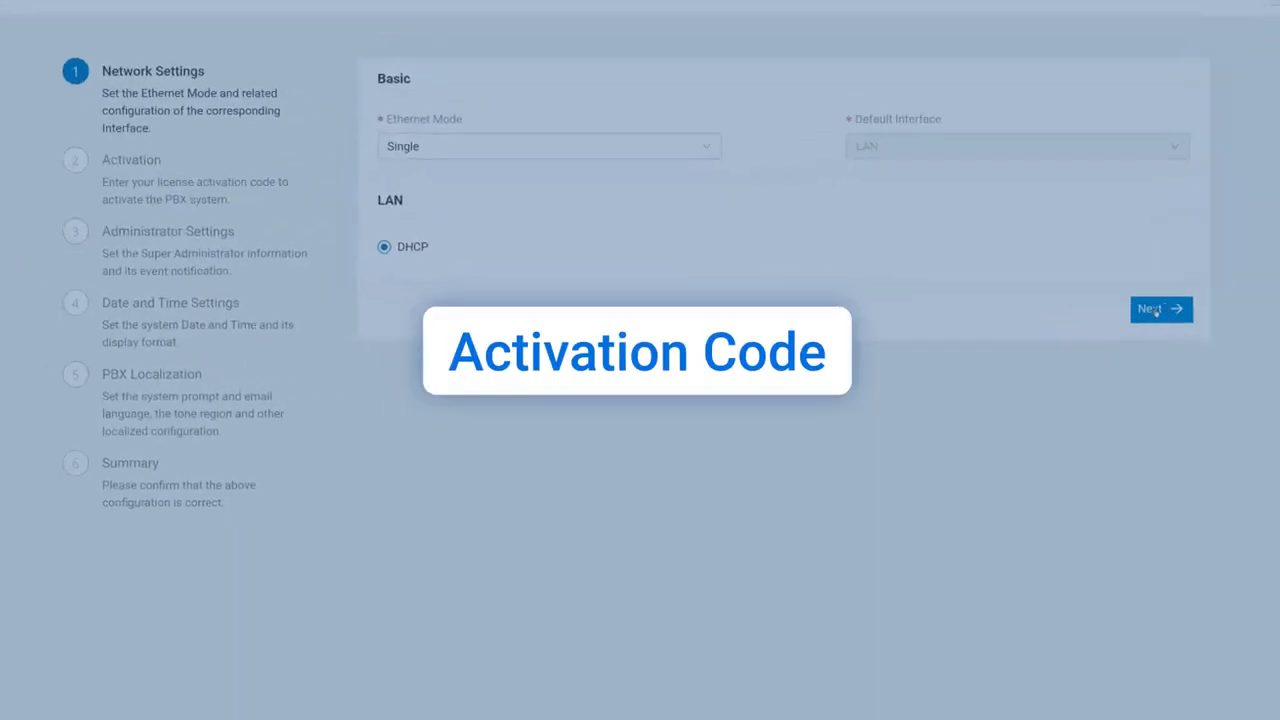
- Continue past the Single Ethernet, DHCP network settings and place the cursor in the empty activation code field for online activation
click(1057, 317)
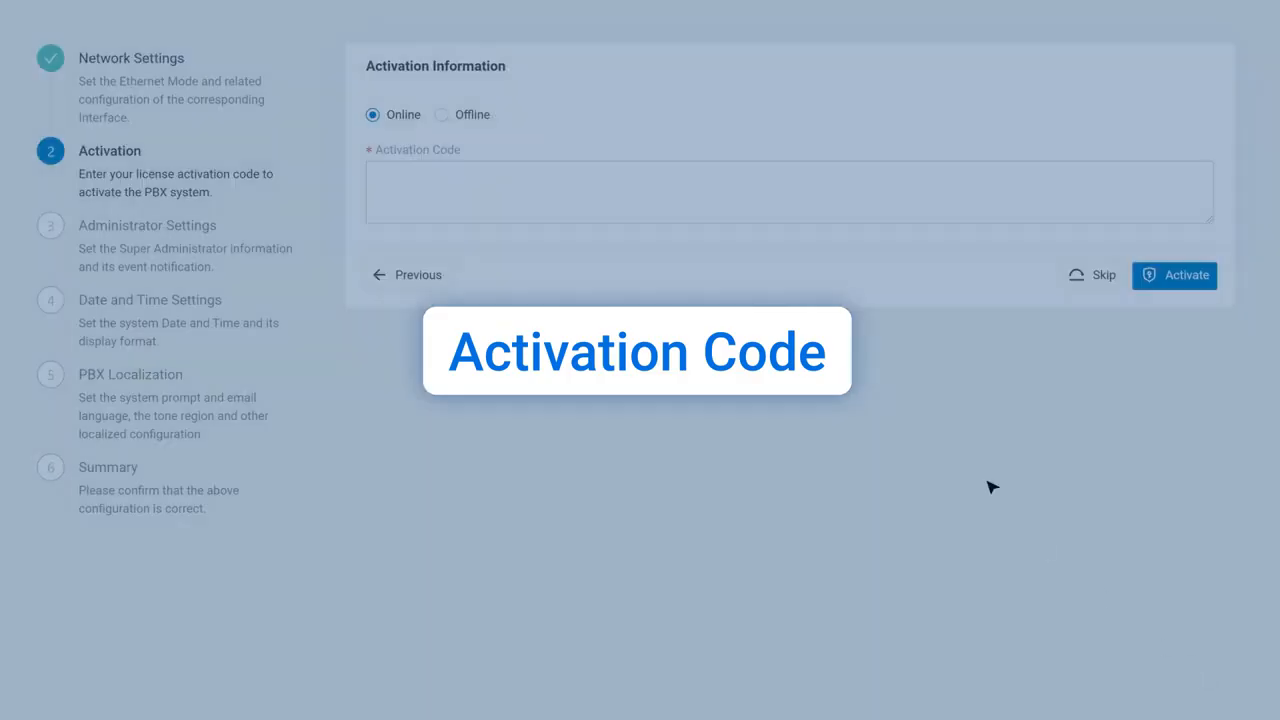
click(876, 192)
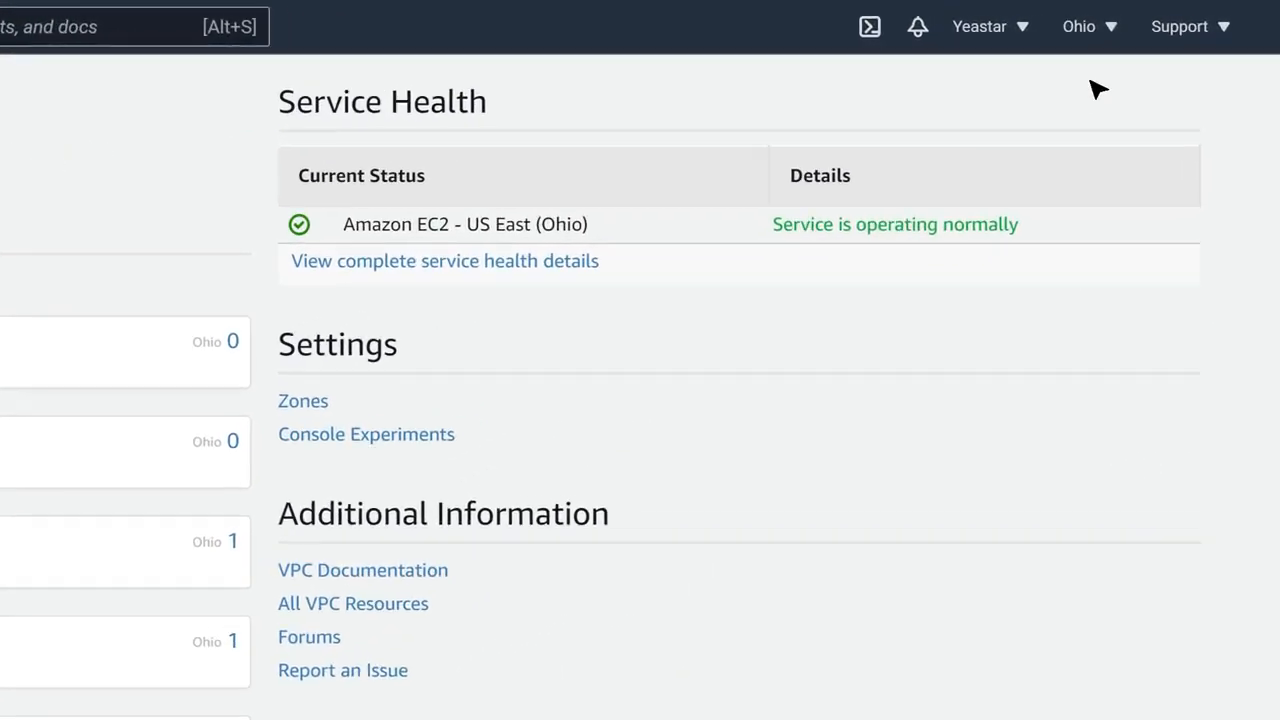
- In the AWS VPC console, switch the region to Asia Pacific (Singapore), ap-southeast-1
click(1110, 30)
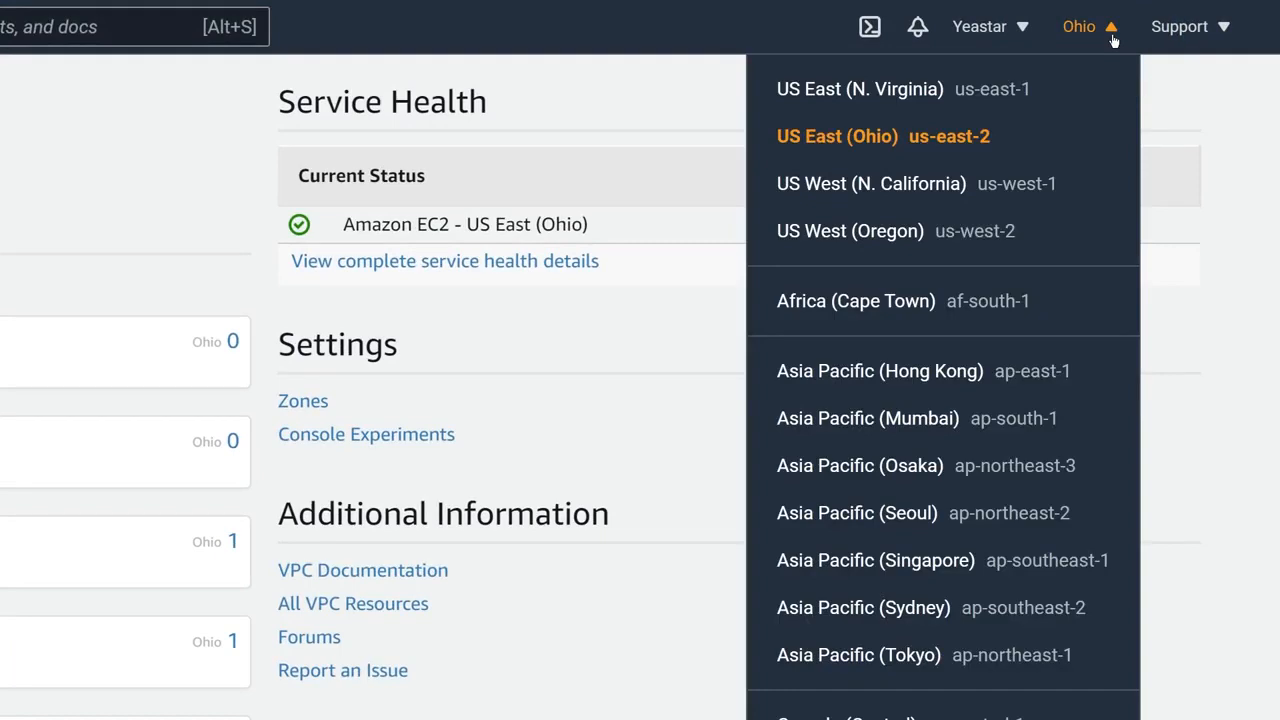
click(963, 560)
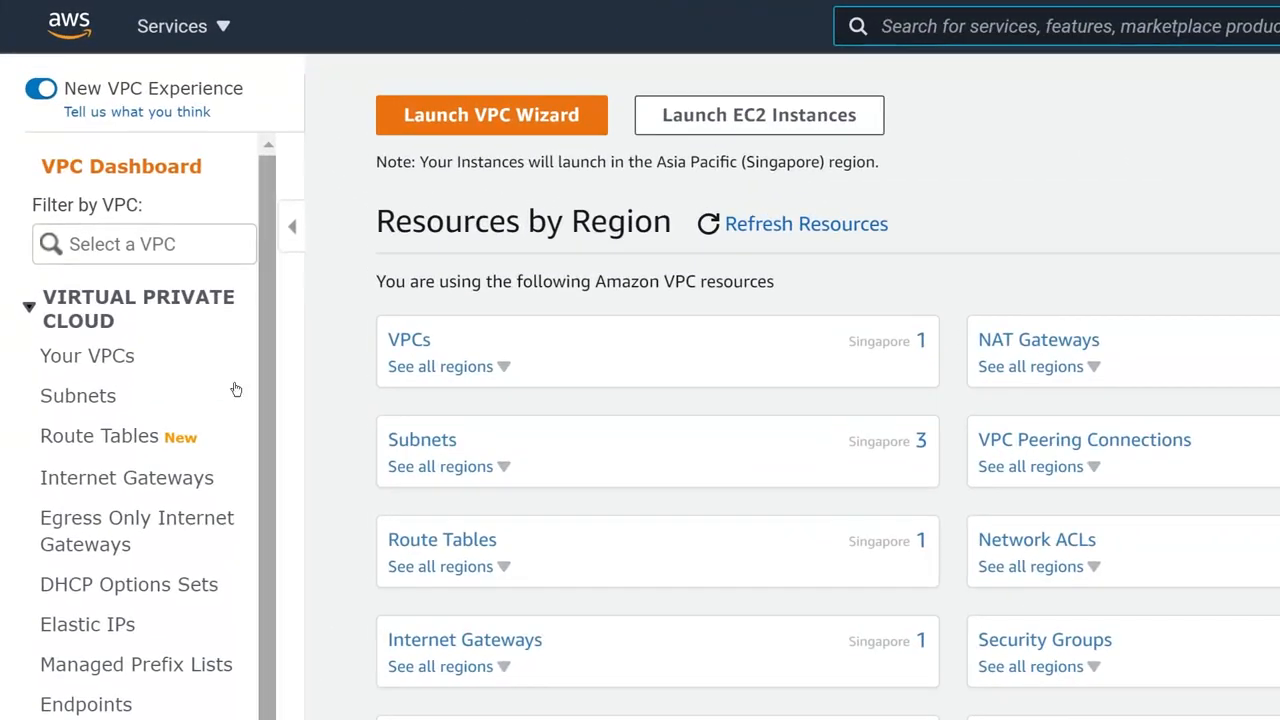
- Create a VPC named P-Series Software Edition with IPv4 CIDR block 10.0.0.0/16, no IPv6 CIDR block and Default tenancy
click(197, 366)
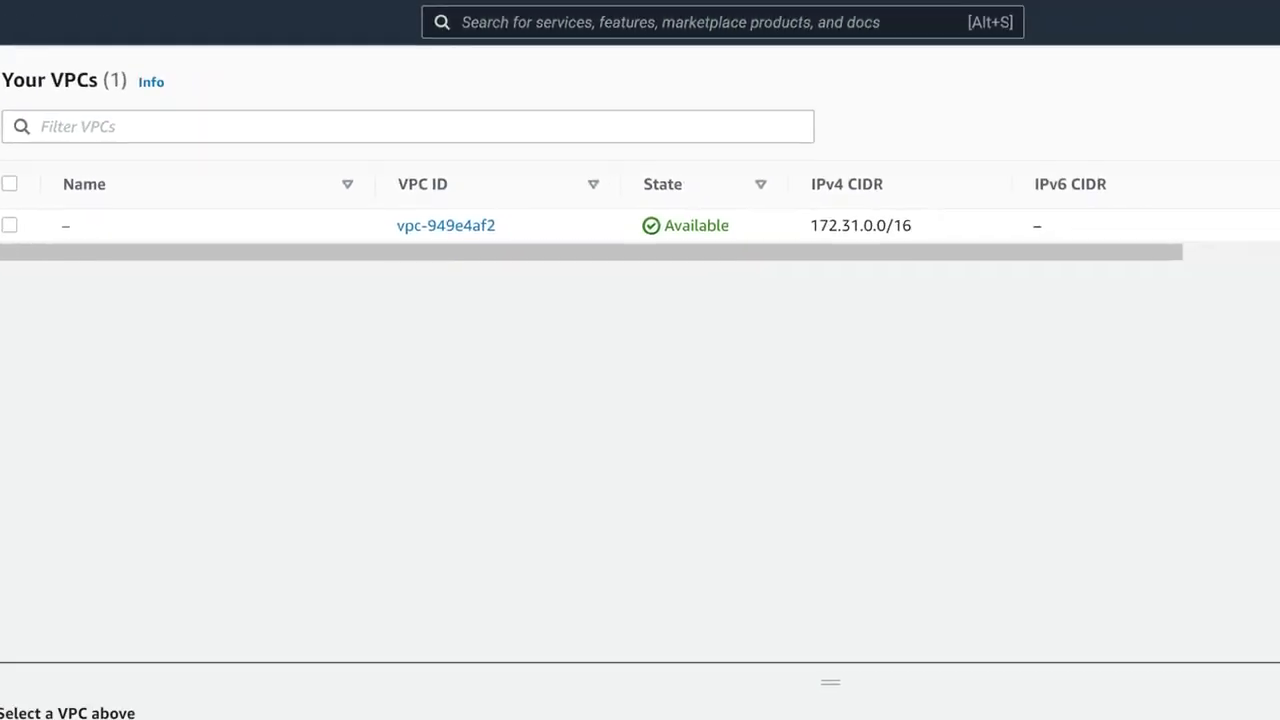
click(1182, 70)
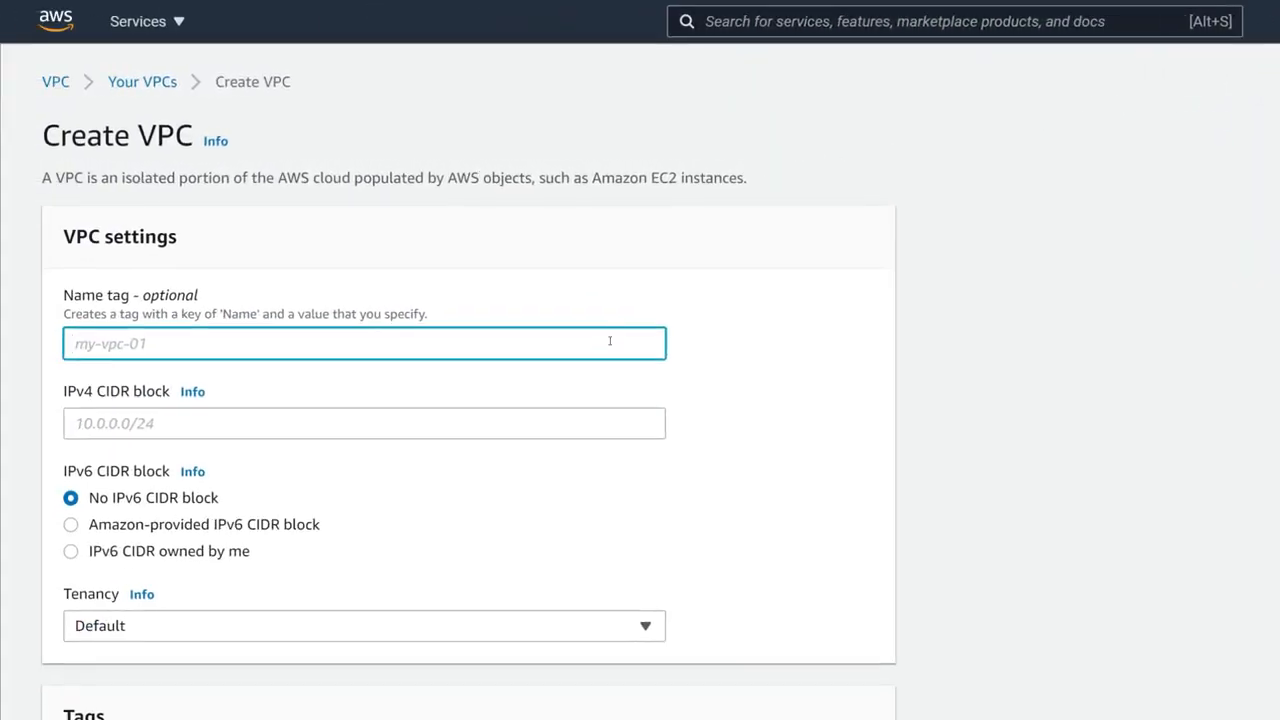
text(P-Series Software Edition)
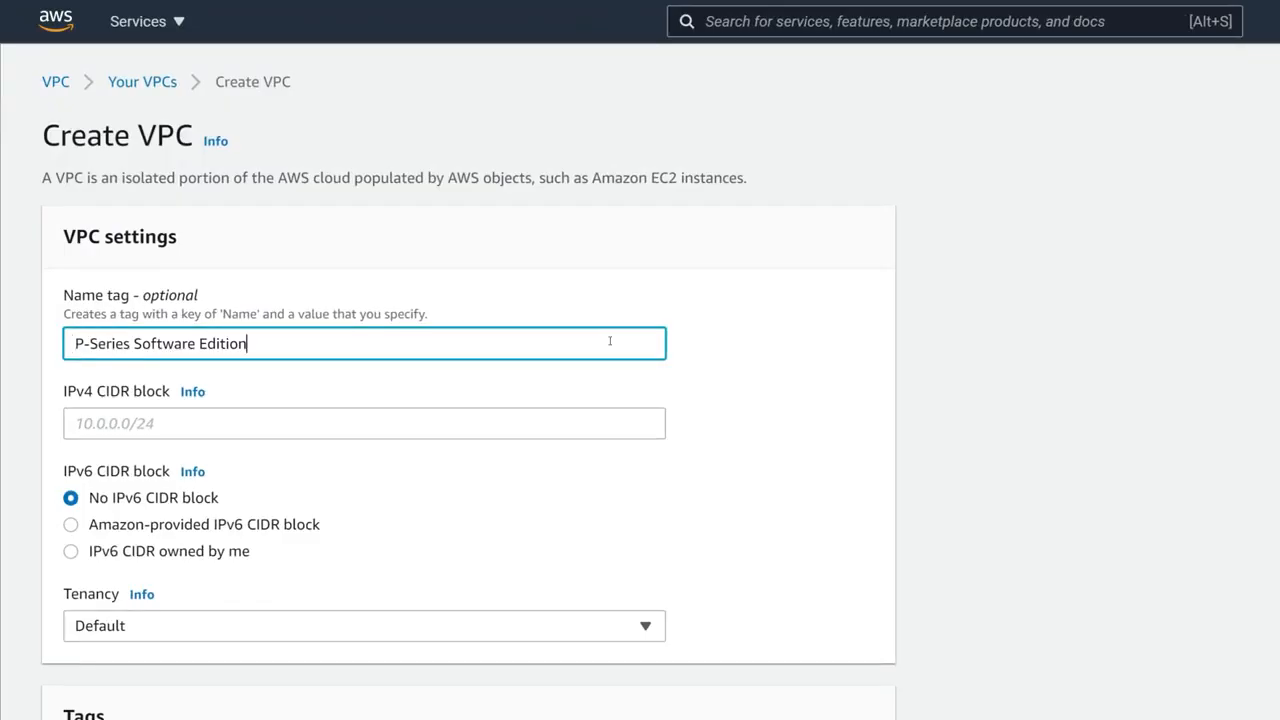
click(606, 425)
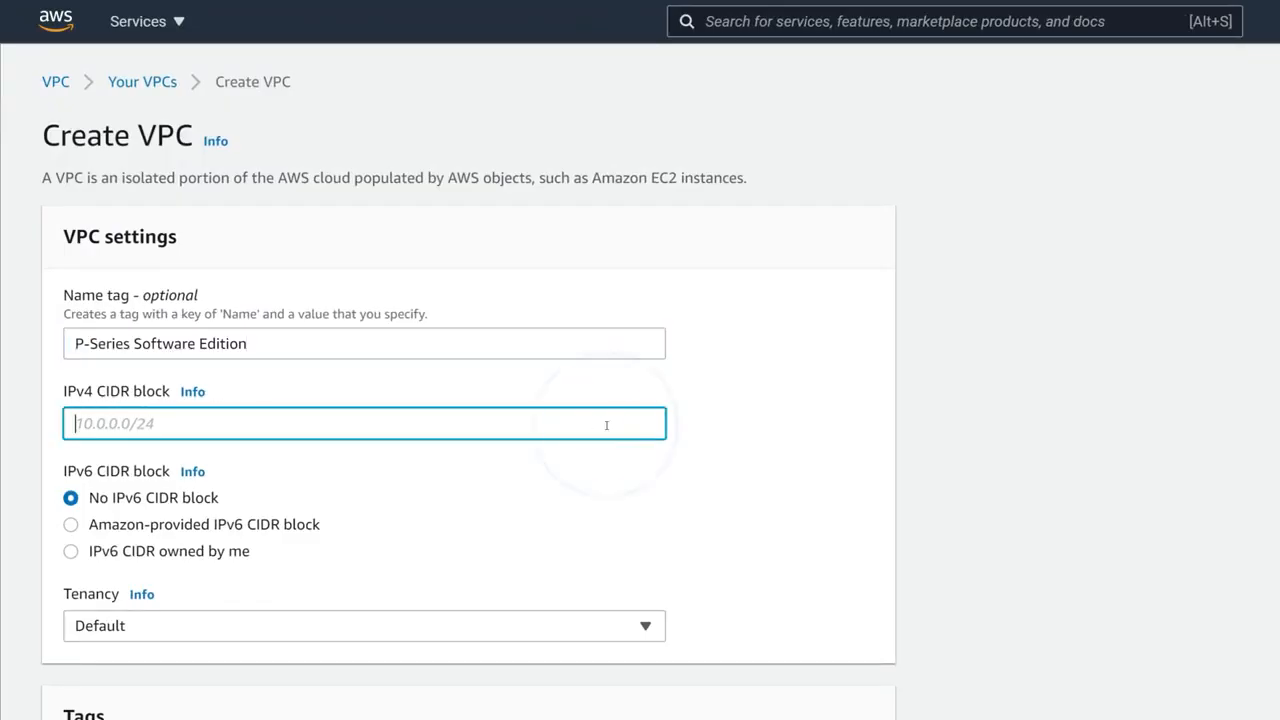
text(10.0.0.0/16)
click(72, 500)
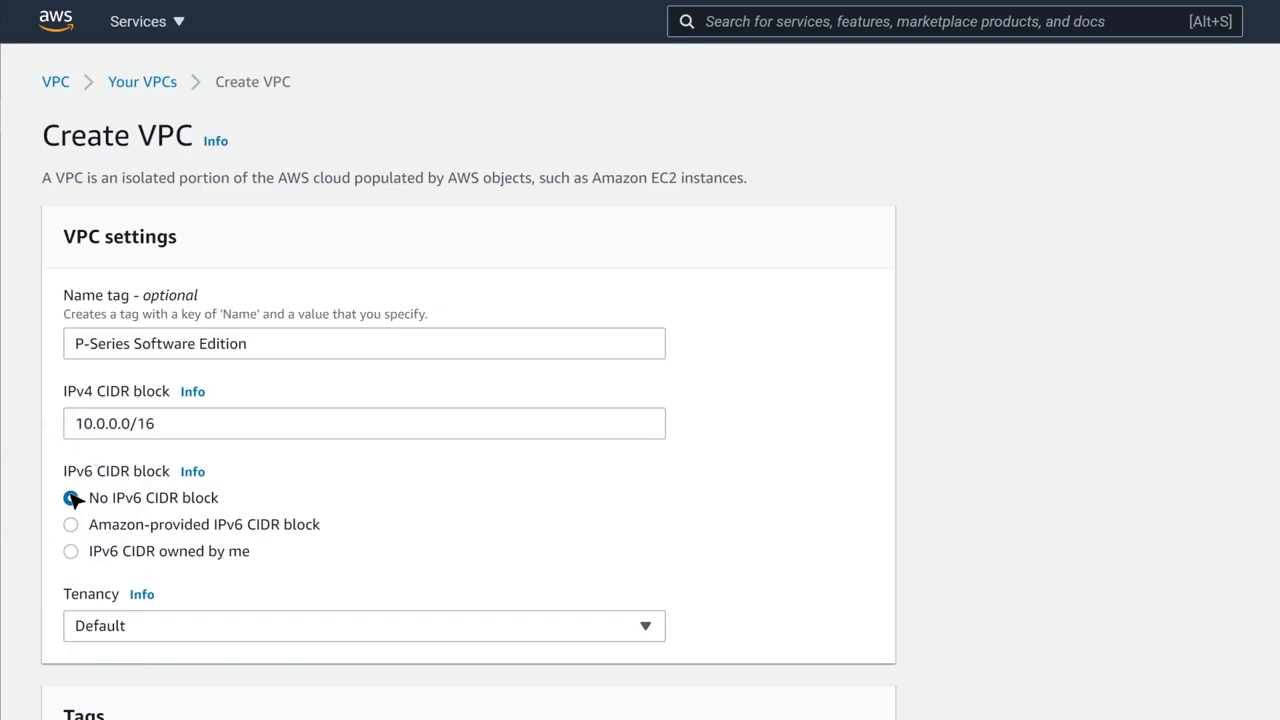
click(163, 626)
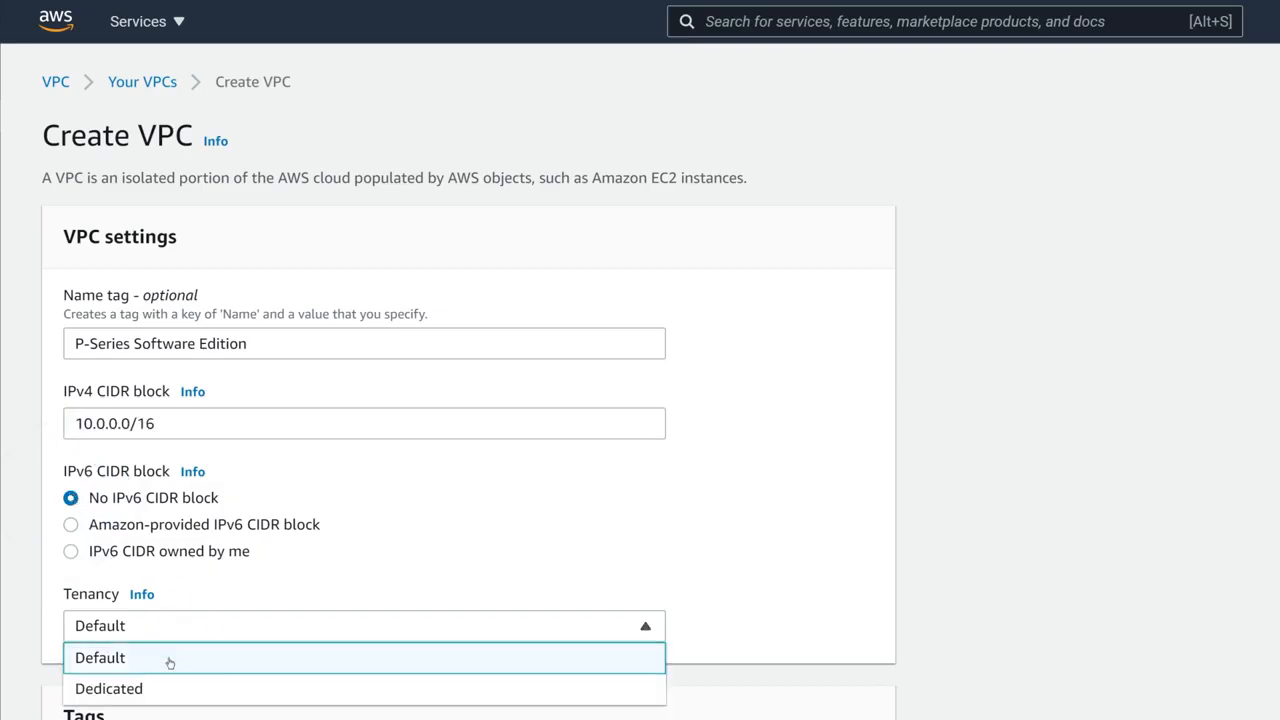
click(170, 663)
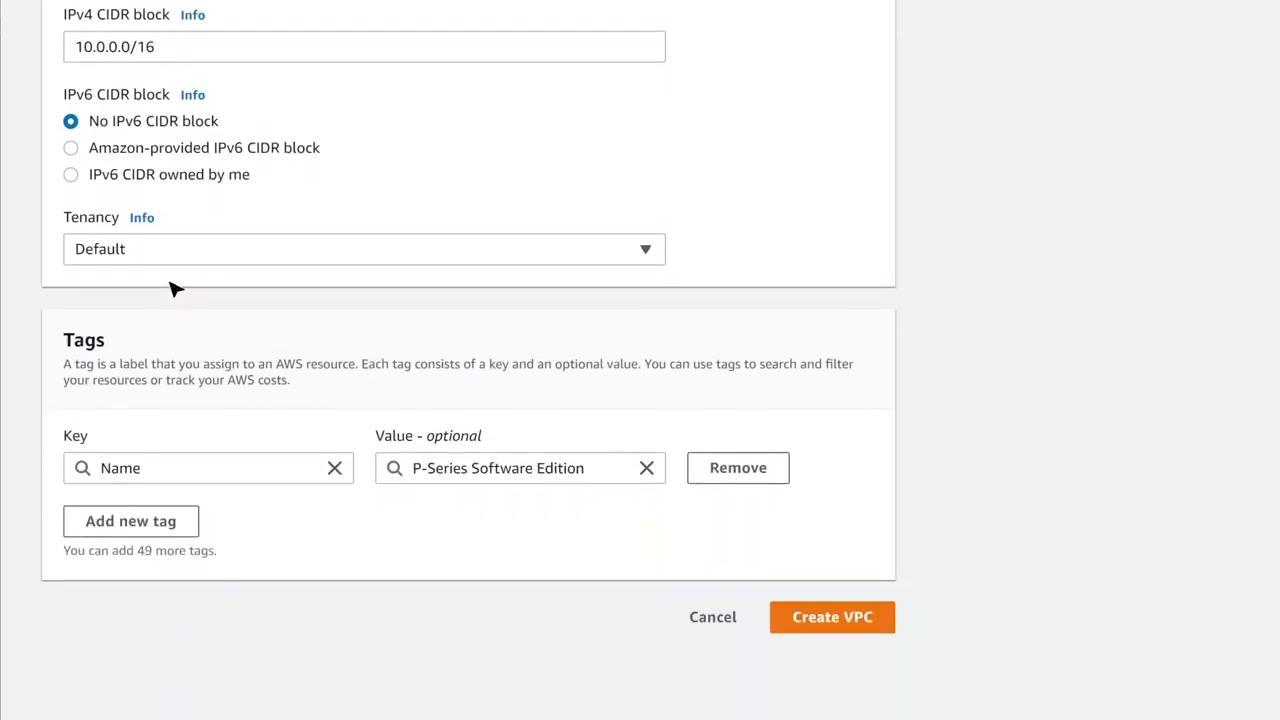
click(860, 622)
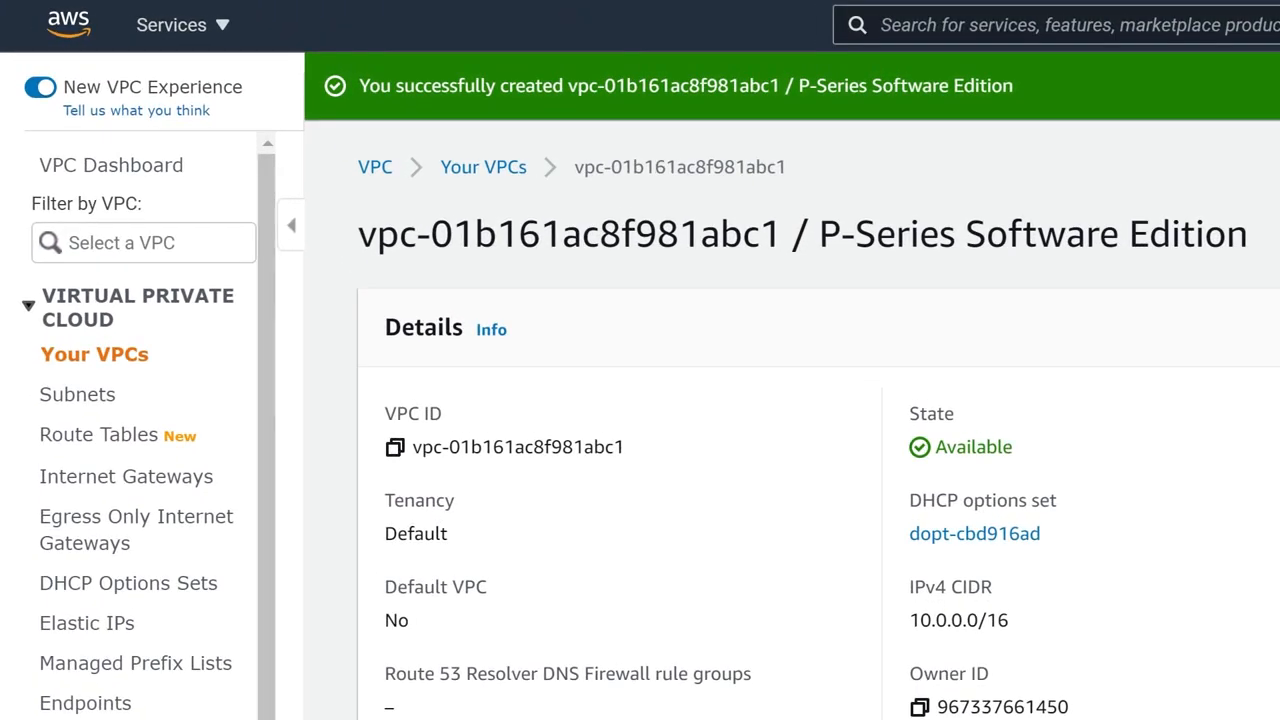
- Start a new subnet in the P-Series Software Edition VPC and name it Subnet for P-Series Software Edition
click(104, 393)
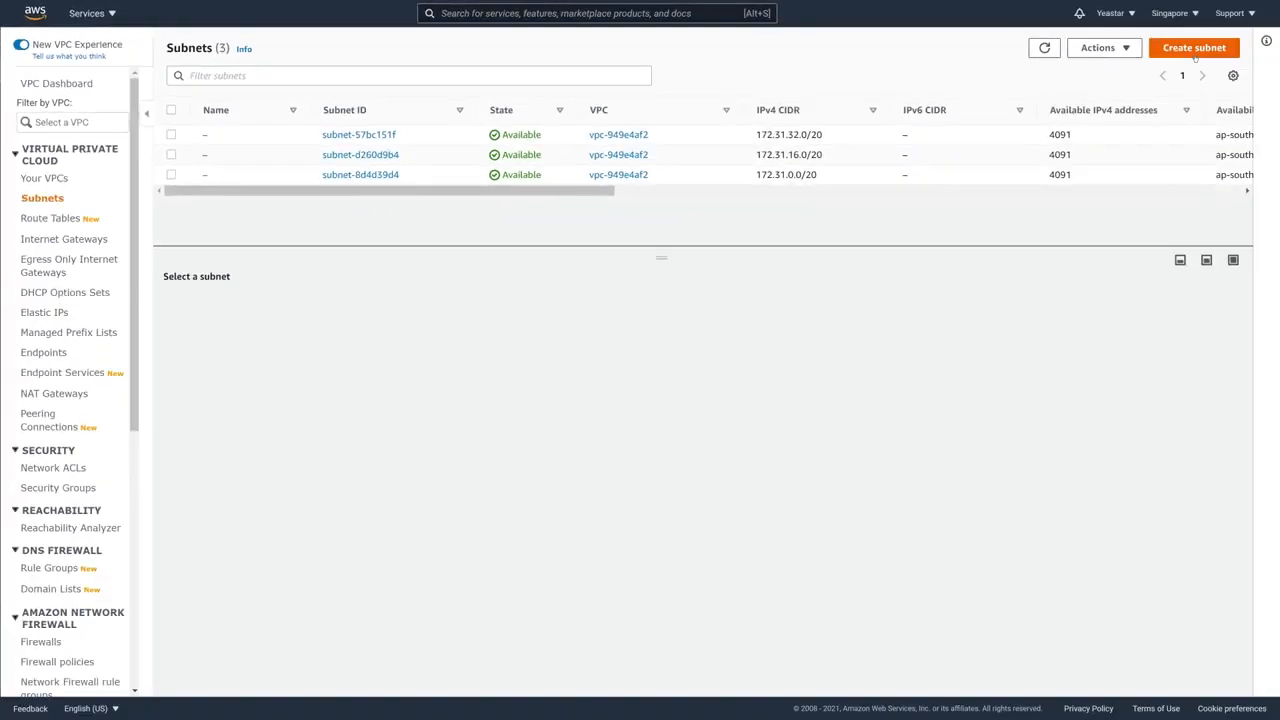
click(1194, 50)
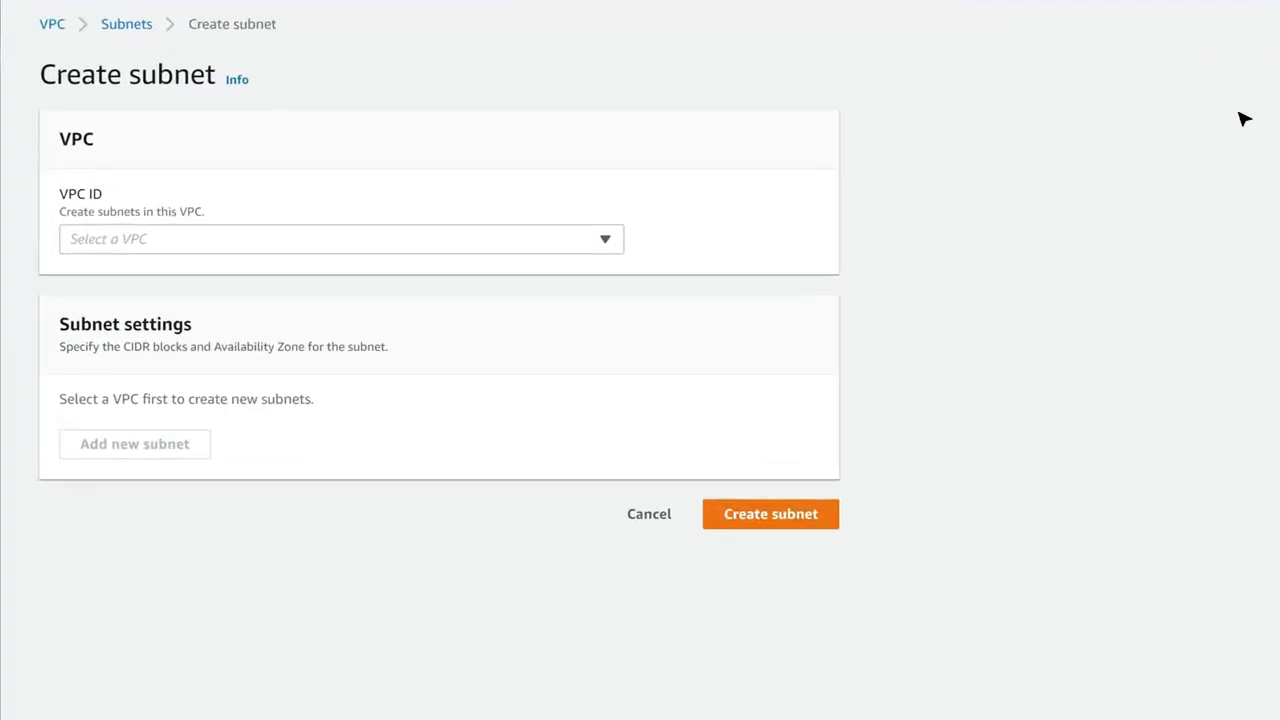
click(553, 246)
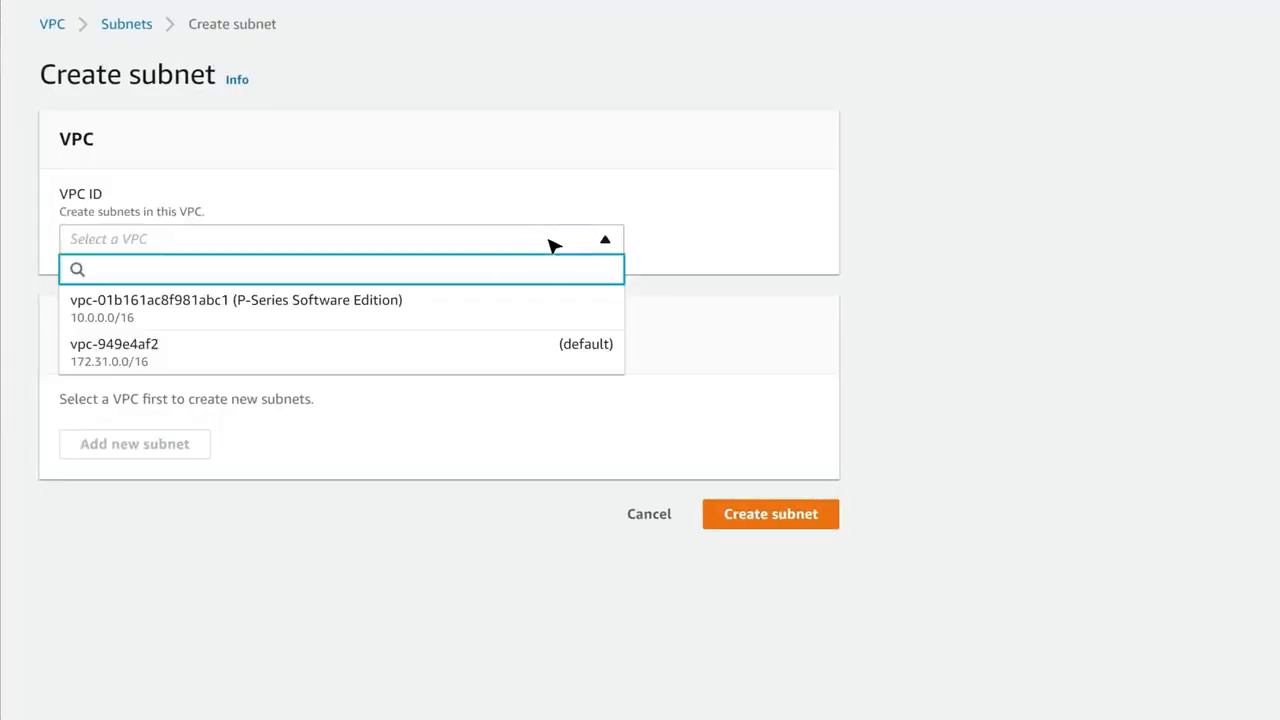
click(543, 312)
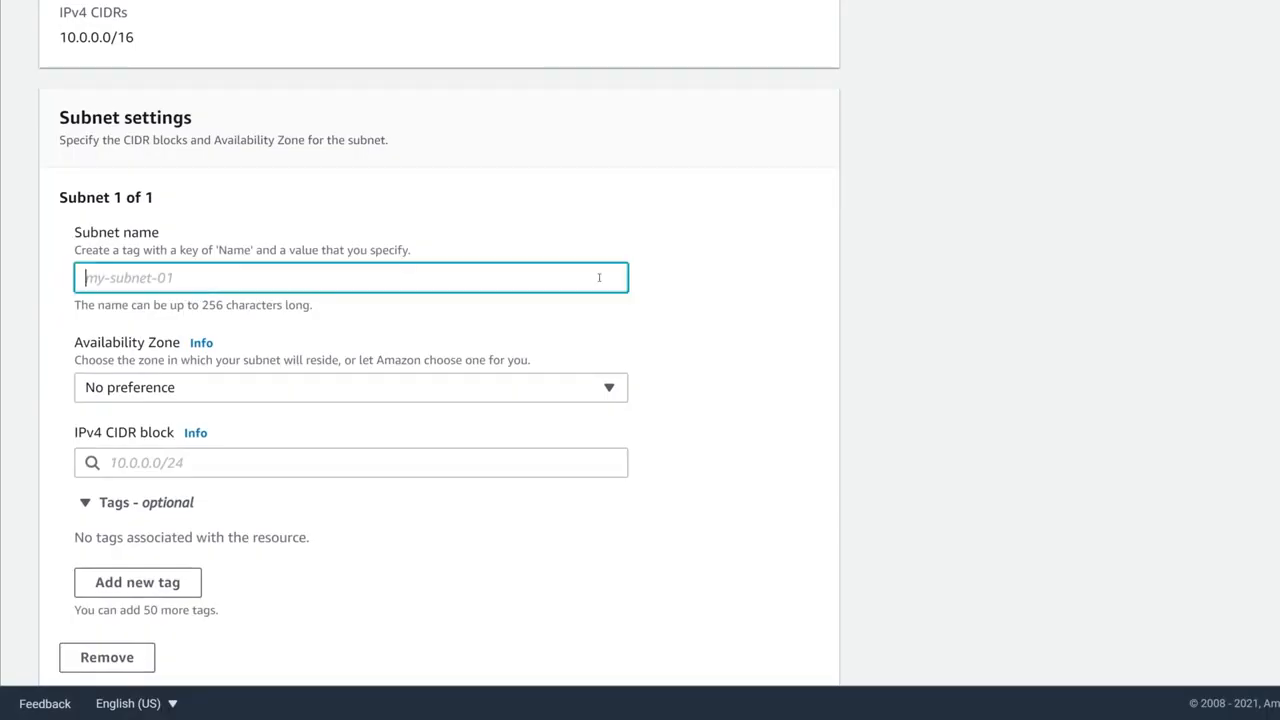
click(599, 277)
text(Subnet for P-Series Software Edition)
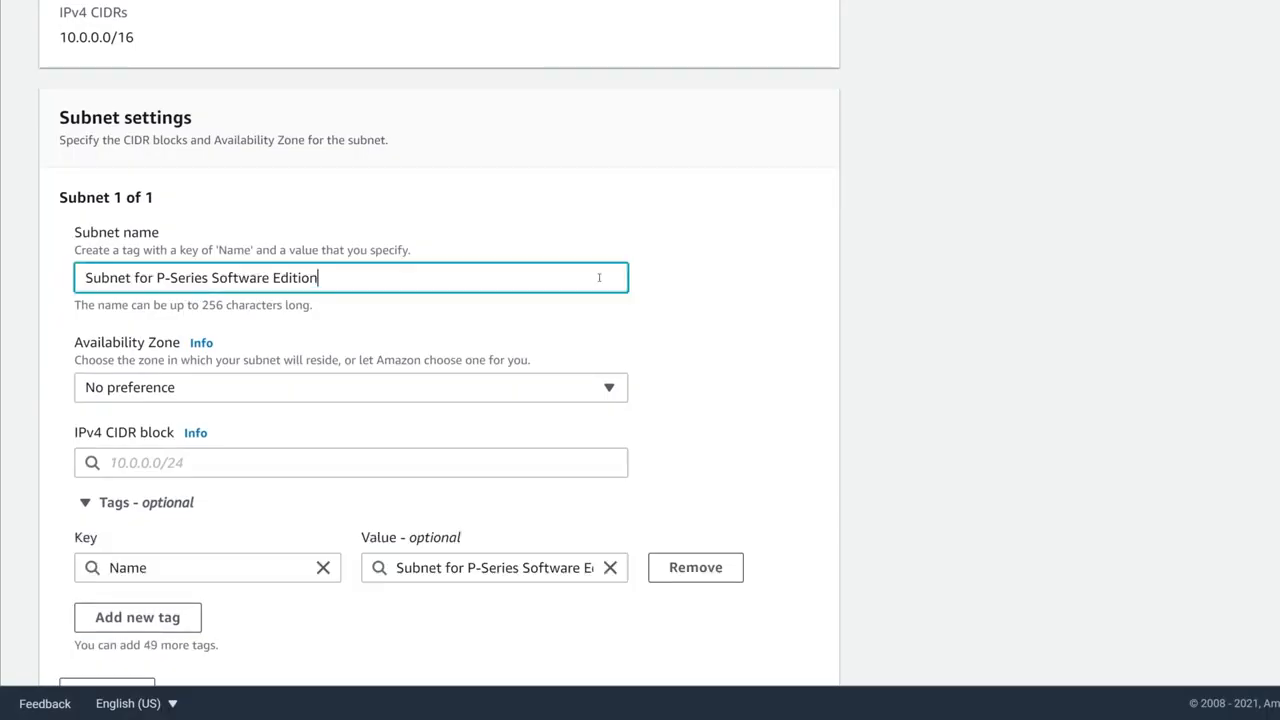
- Set the subnet's availability zone to No preference and its IPv4 CIDR block to 10.0.0.0/24, and create the subnet
click(577, 396)
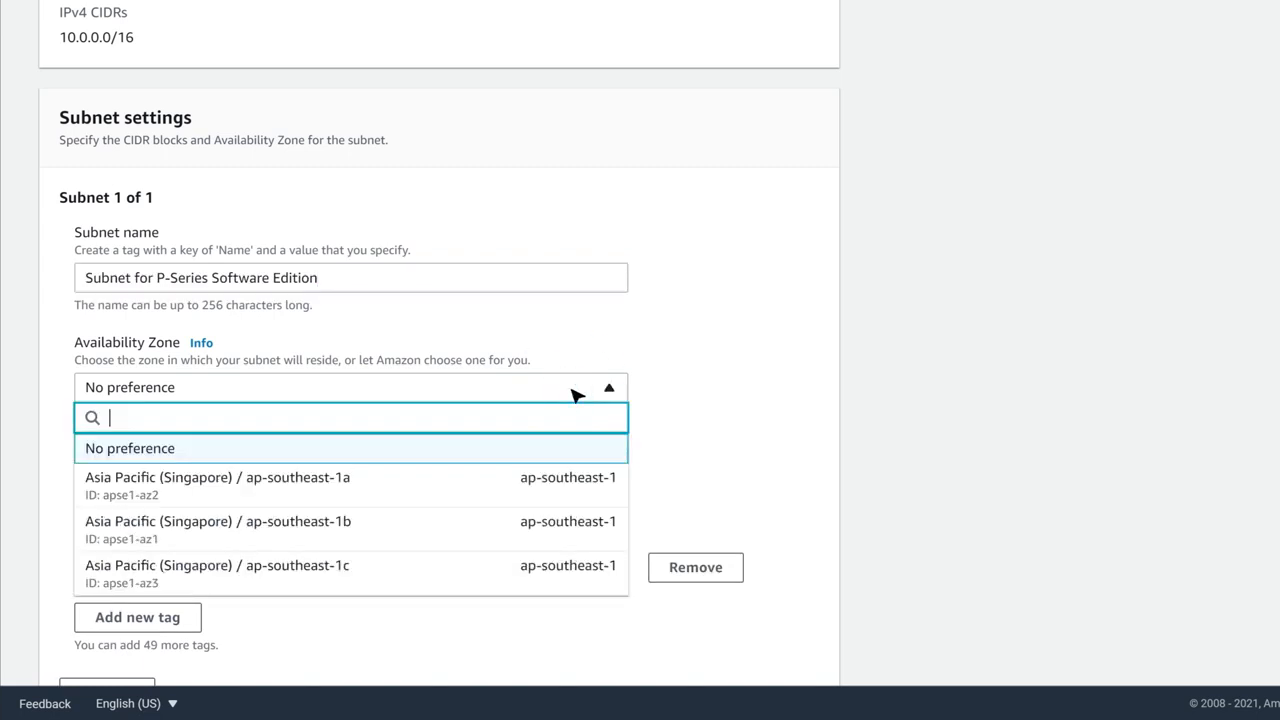
click(557, 449)
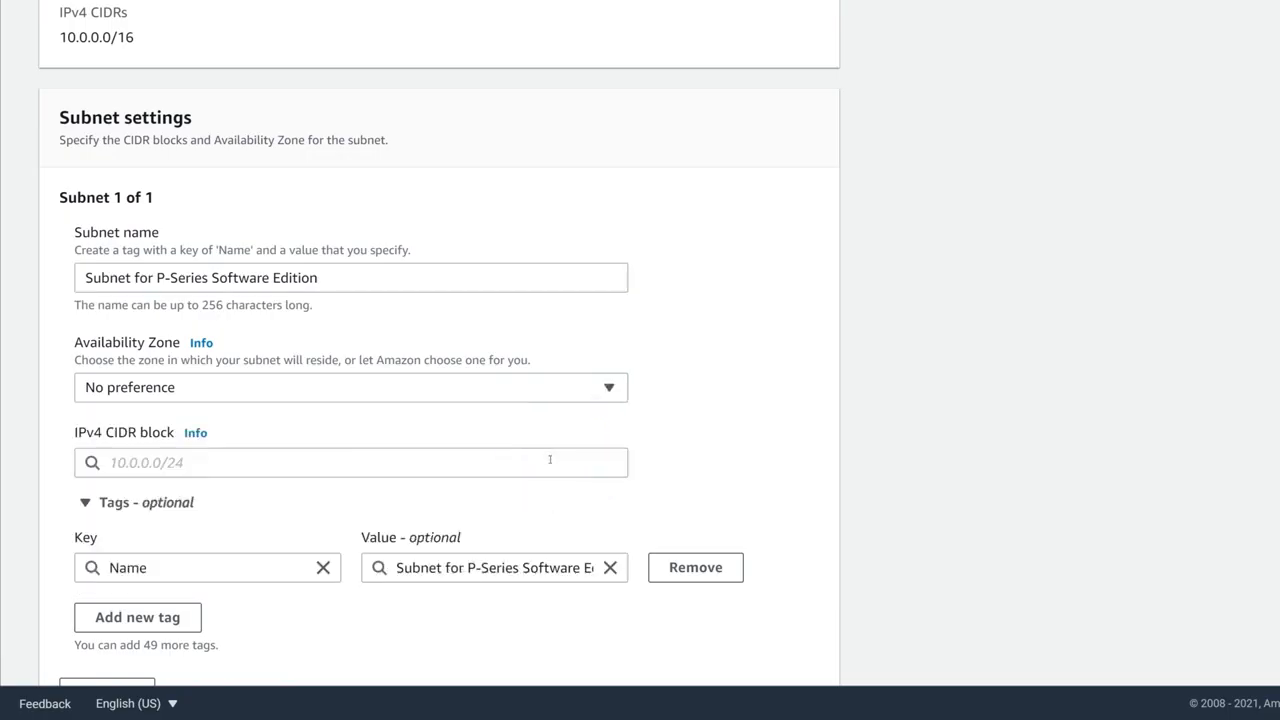
click(549, 459)
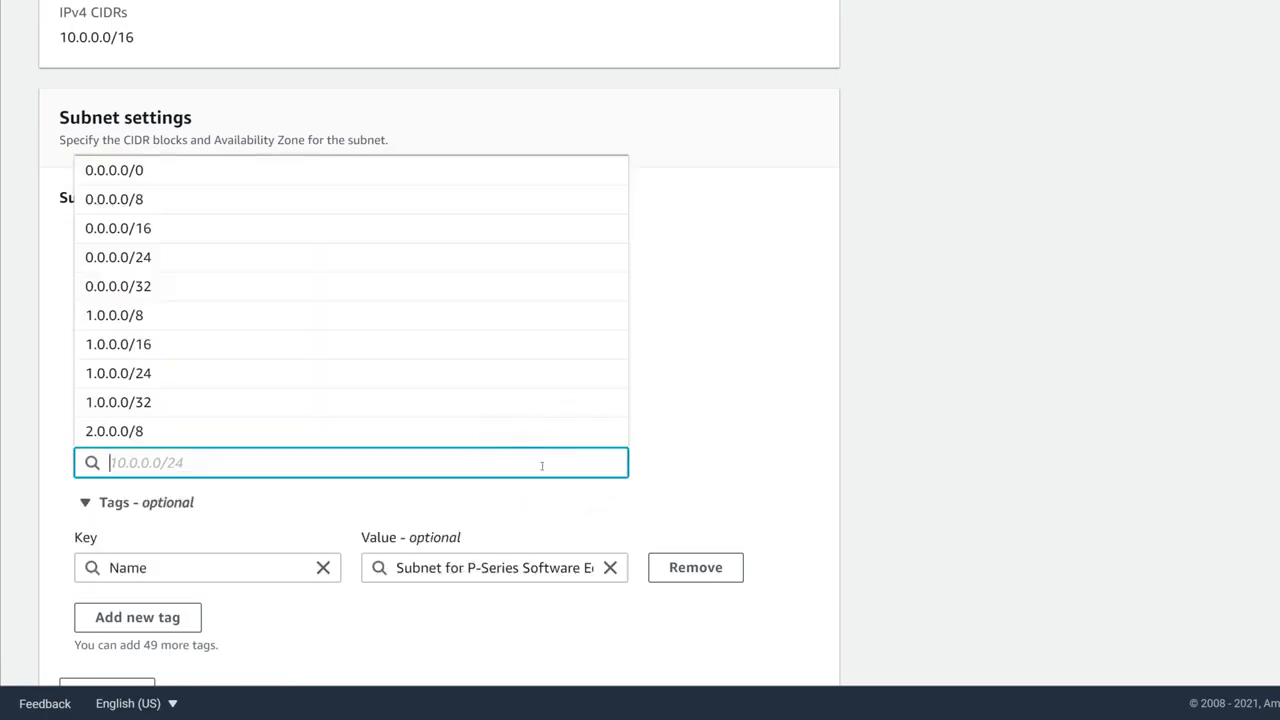
text(10.0)
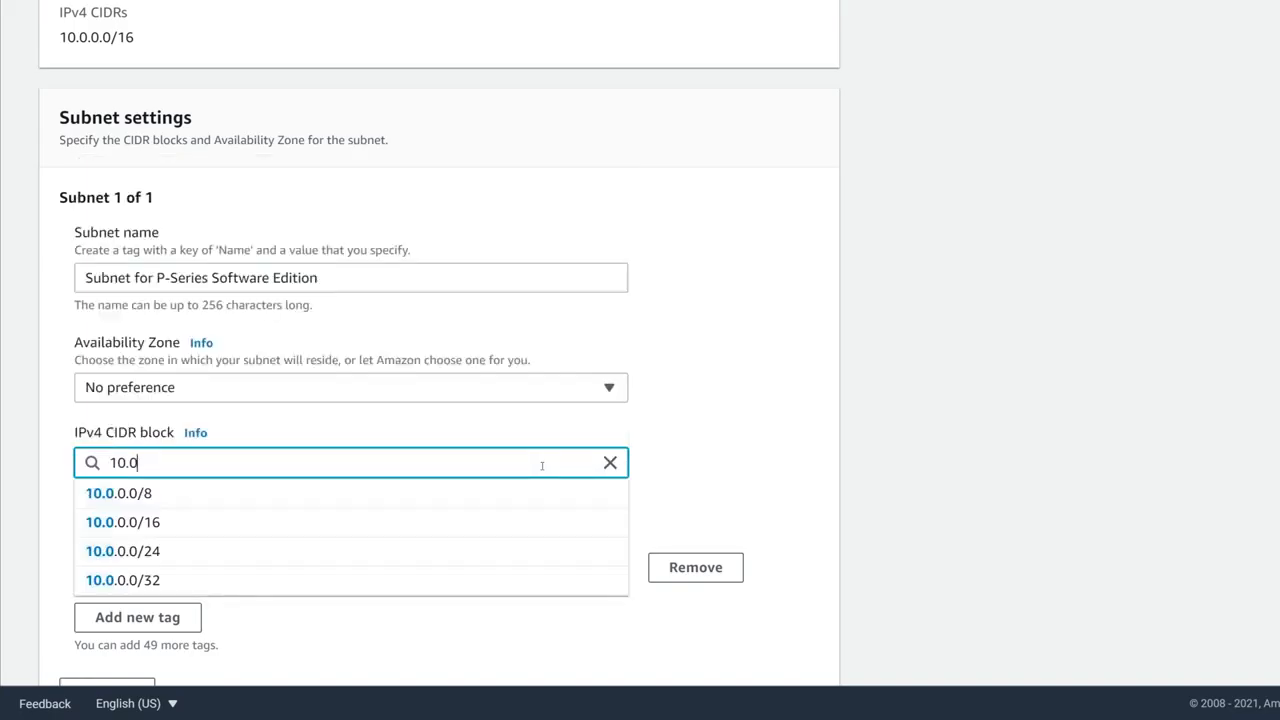
click(526, 551)
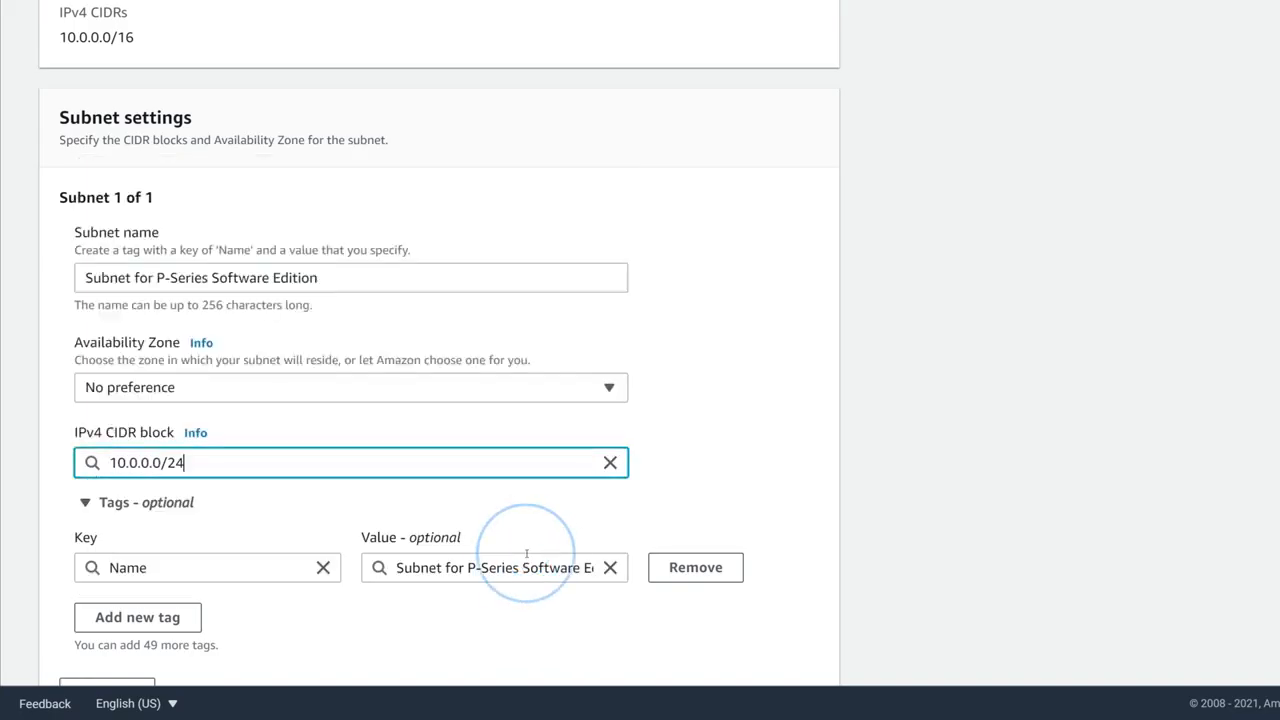
scroll(526, 549, down, 3)
click(757, 655)
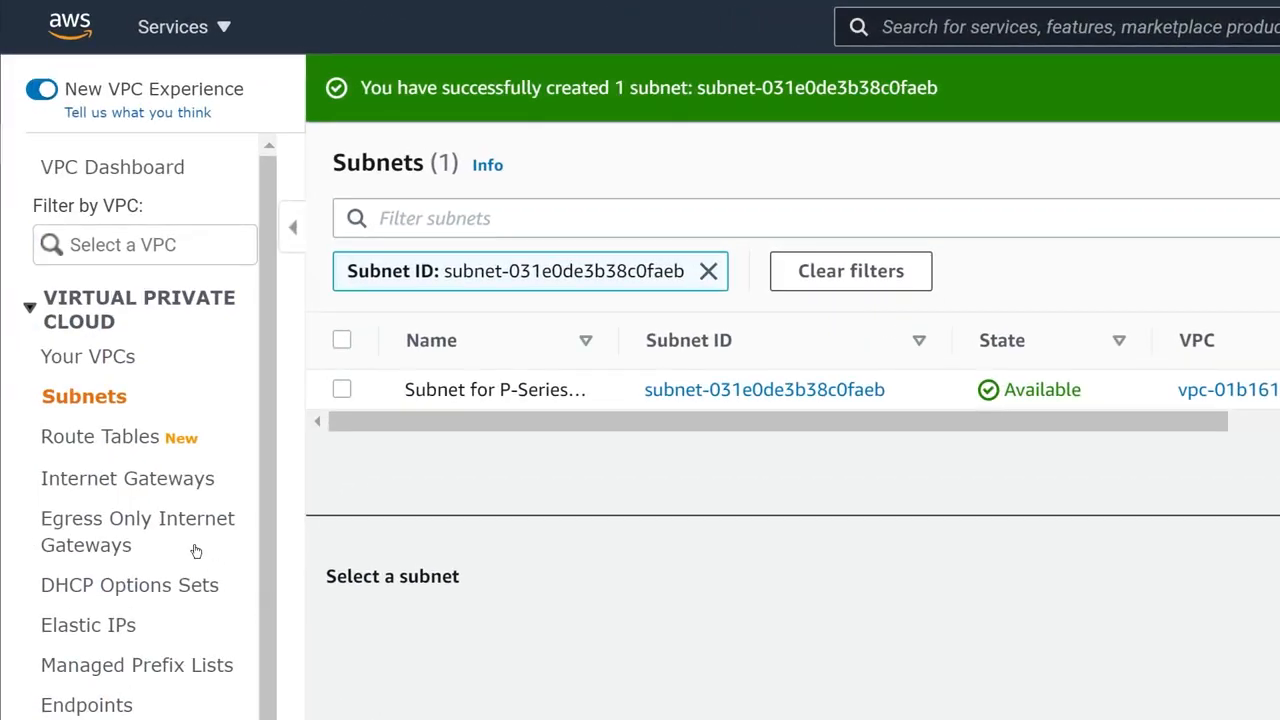
- Create an internet gateway with the name tag Subnet for P-Series Software Edition
click(167, 494)
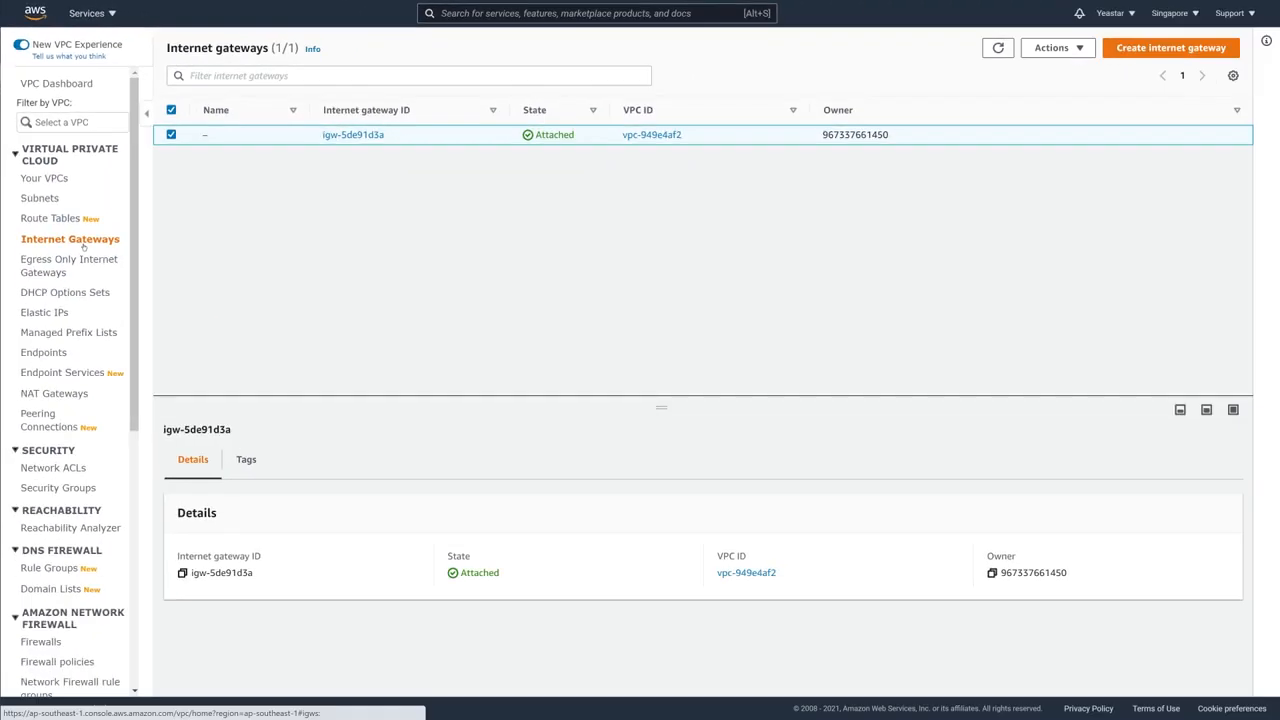
click(1168, 48)
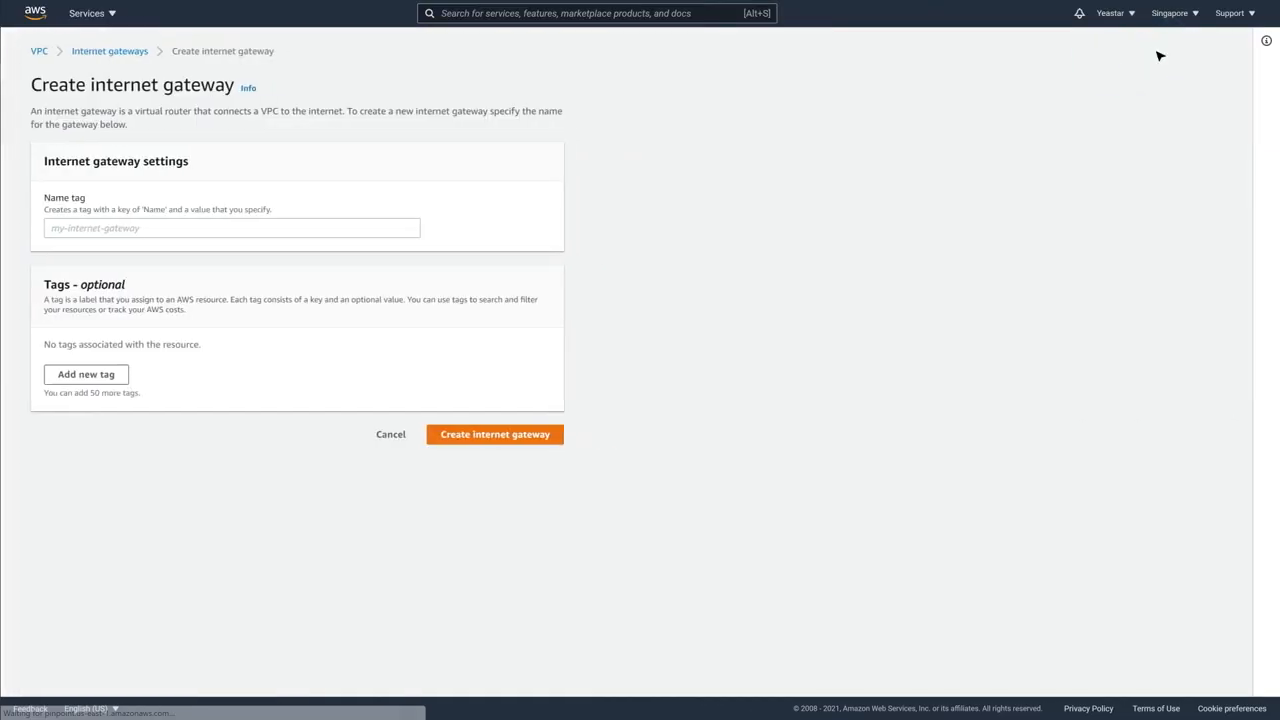
click(364, 228)
text(Subnet for P-Series Software Edition)
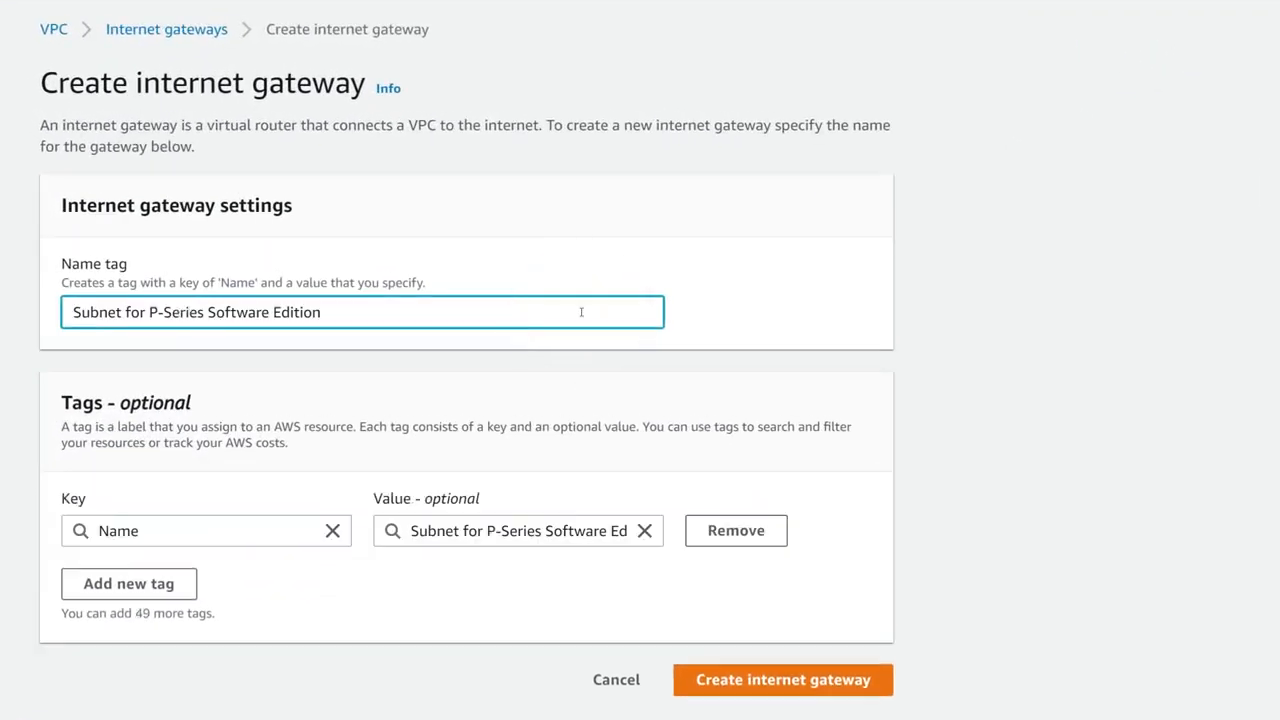
click(797, 690)
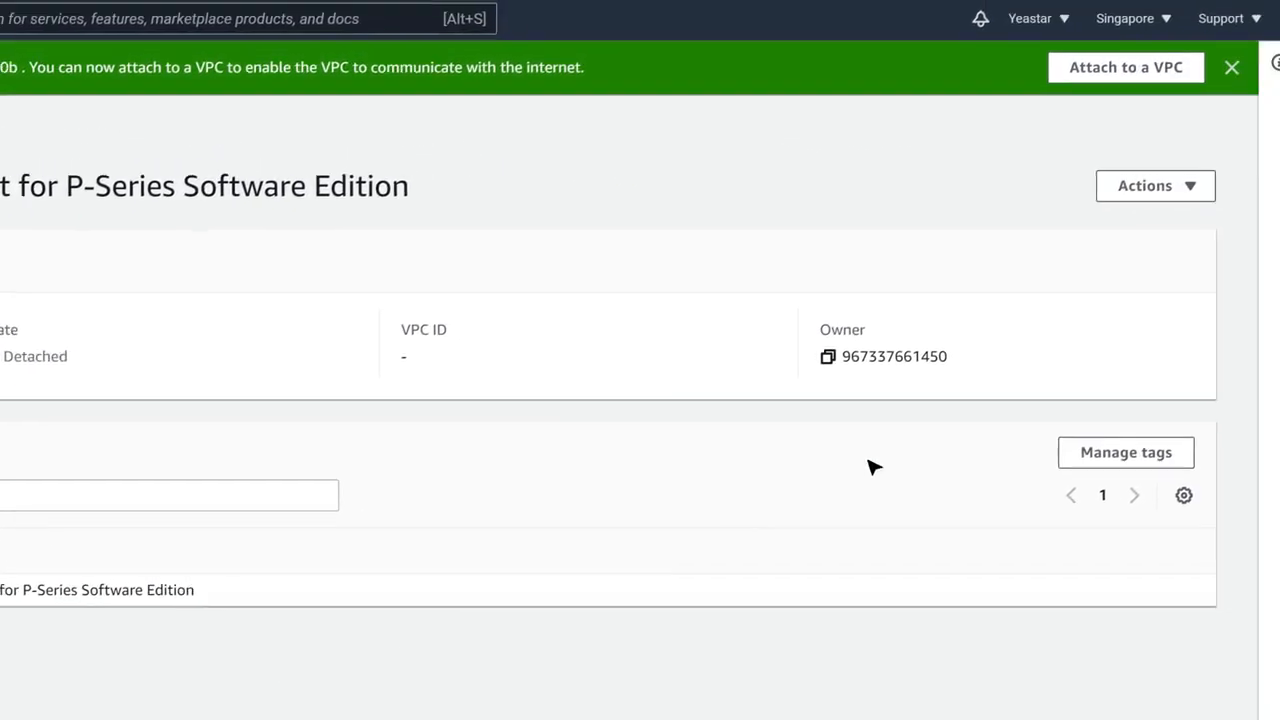
- Attach the new internet gateway to the P-Series Software Edition VPC
click(1149, 200)
click(1074, 227)
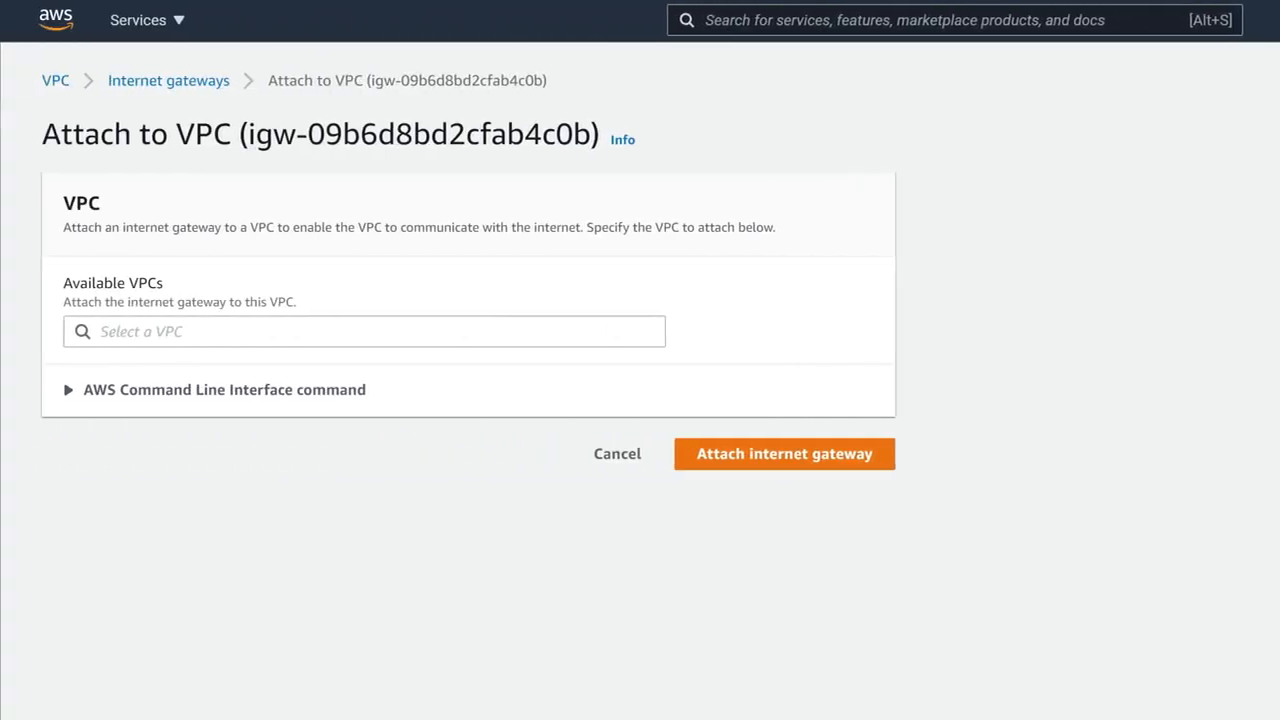
click(622, 336)
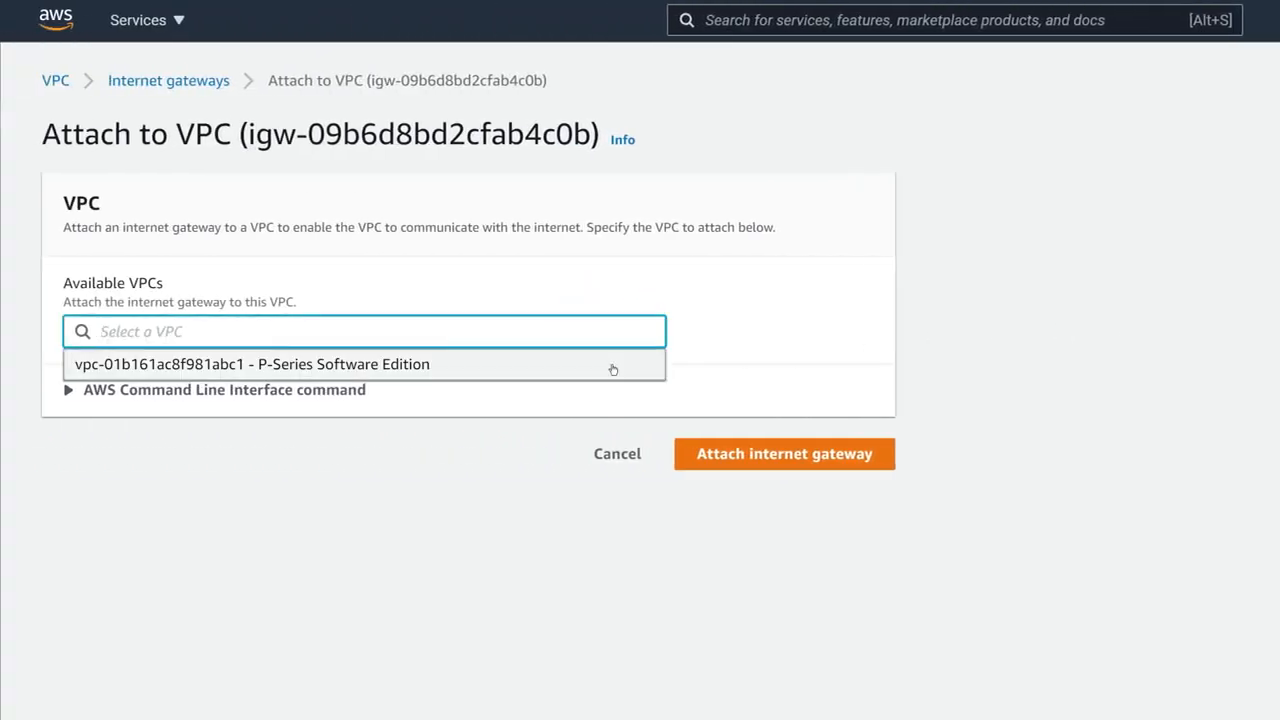
click(612, 367)
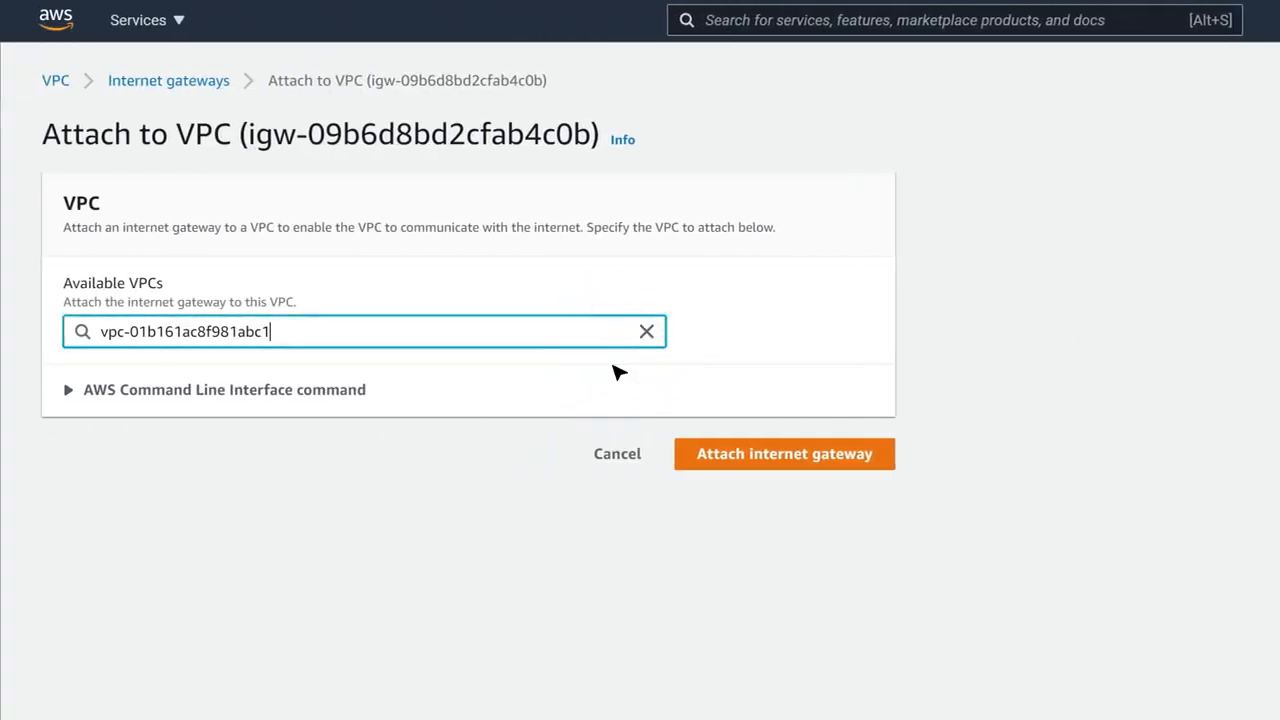
click(781, 458)
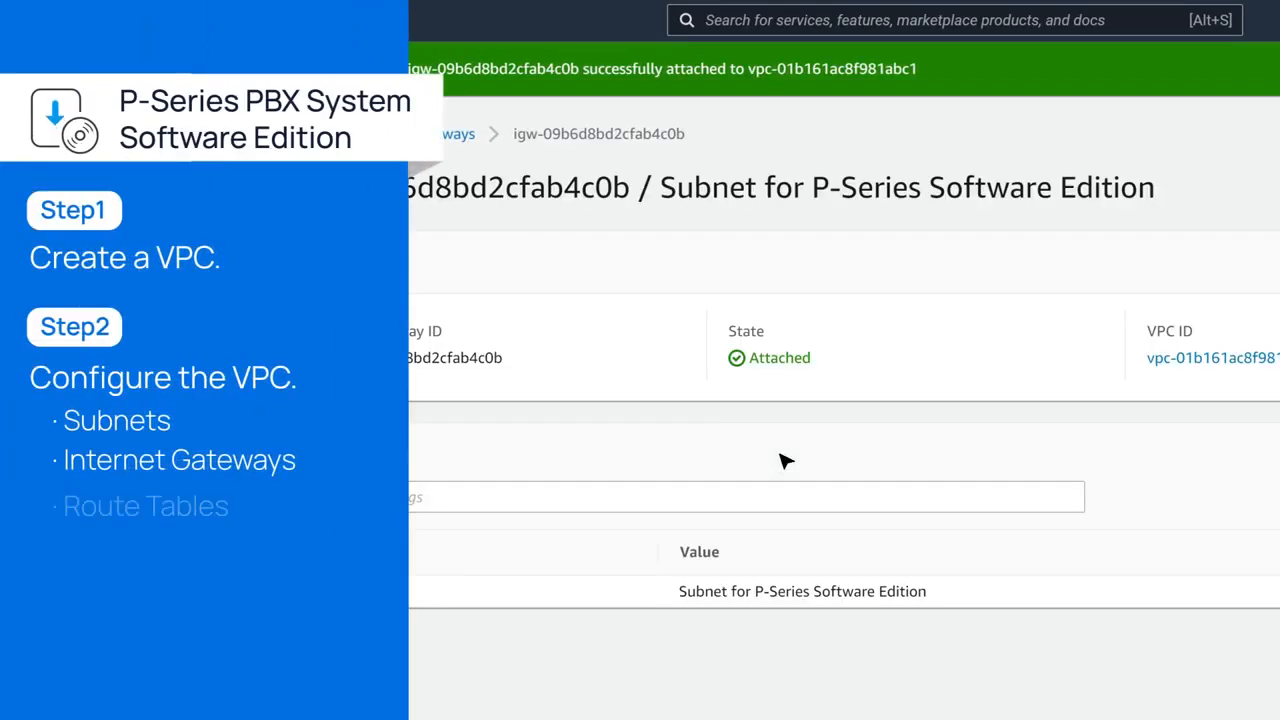
- Create a route table named Route Table for P-Series Software Edition in the P-Series Software Edition VPC
click(73, 352)
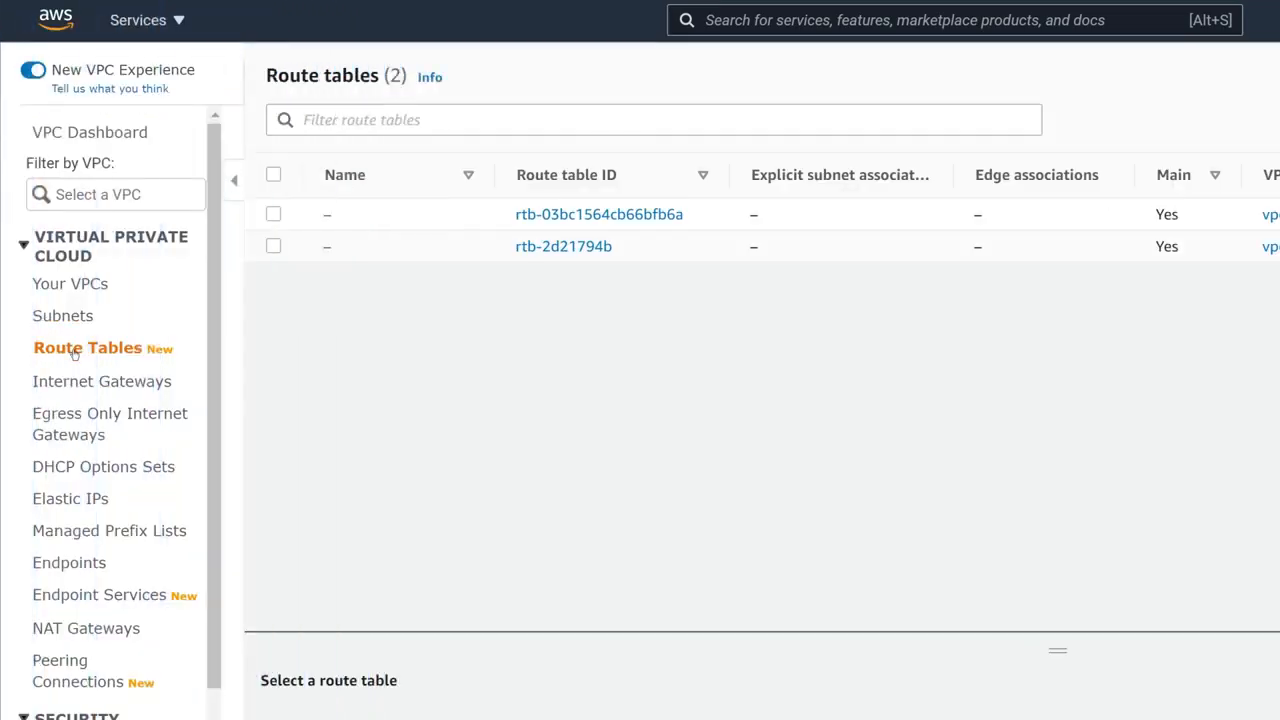
click(1180, 47)
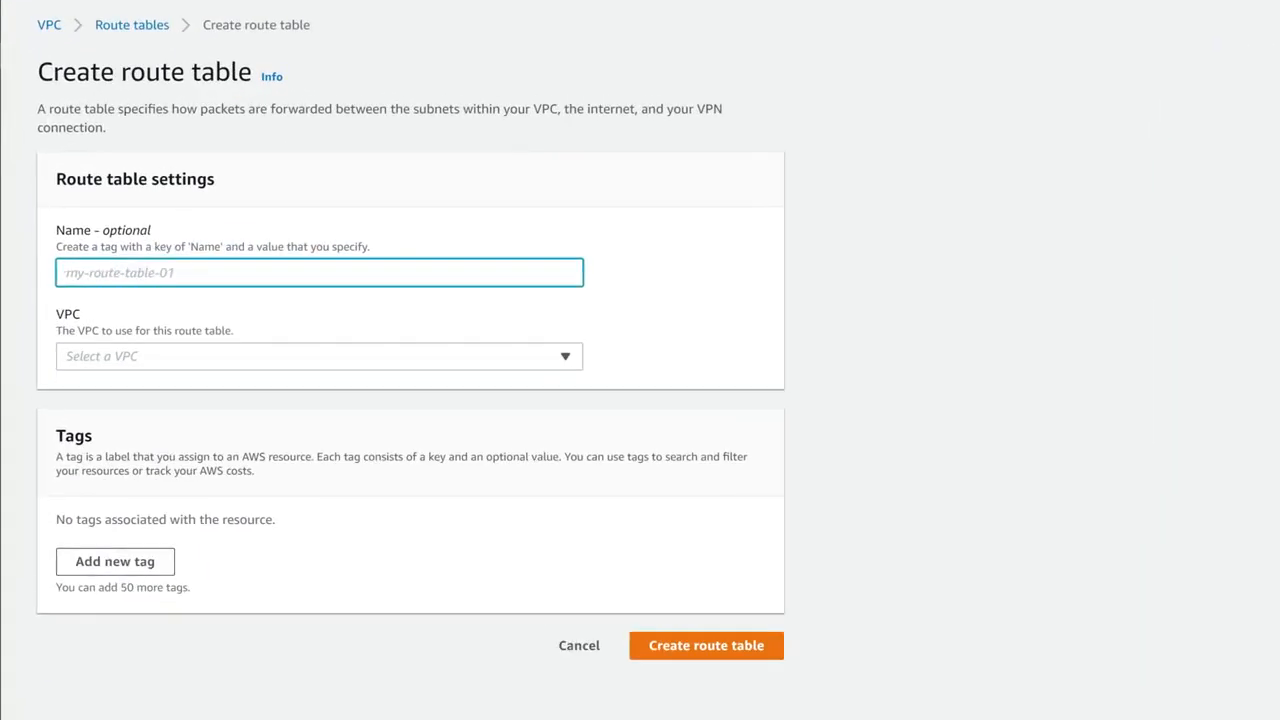
text(Route Table for P-Series Software Edition)
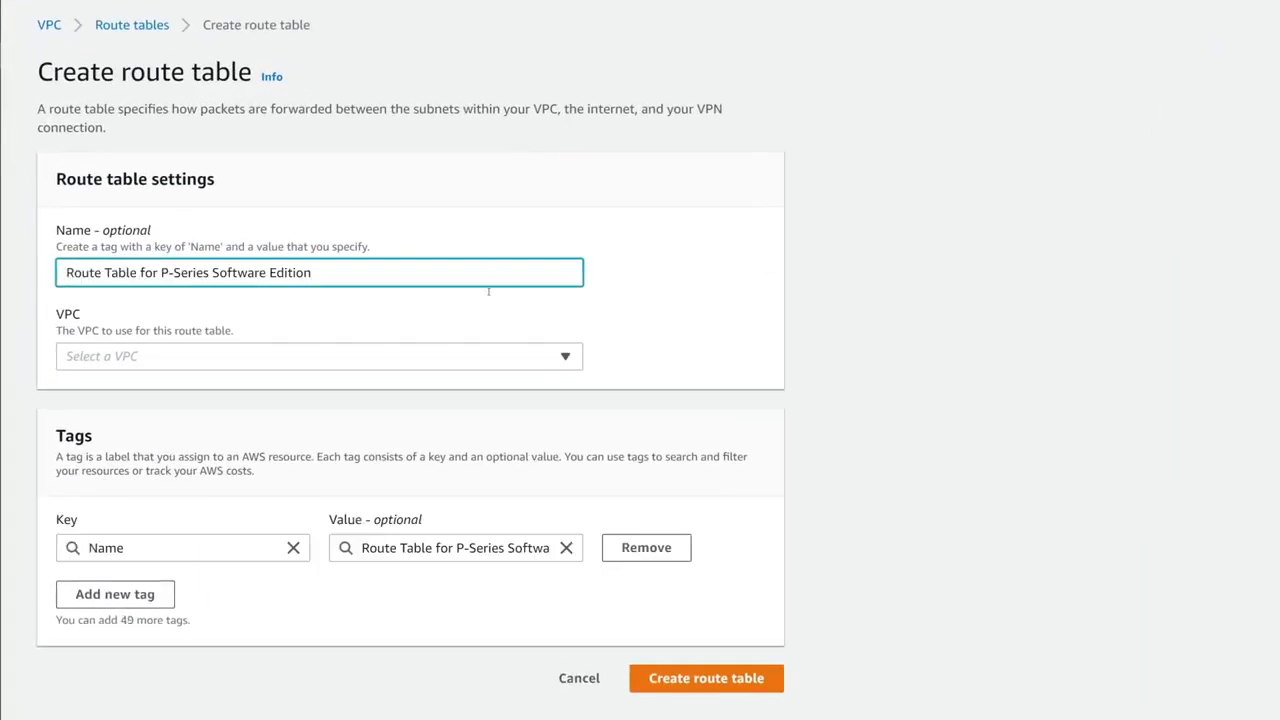
click(493, 358)
click(490, 414)
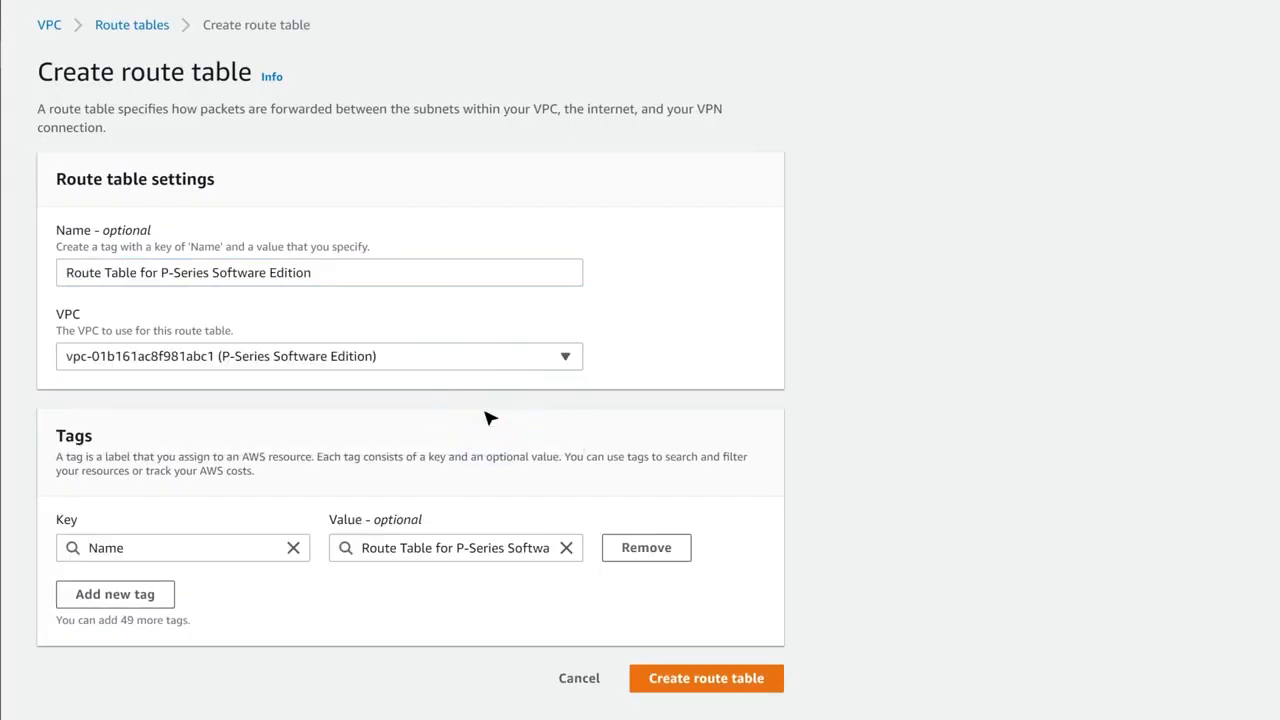
click(706, 690)
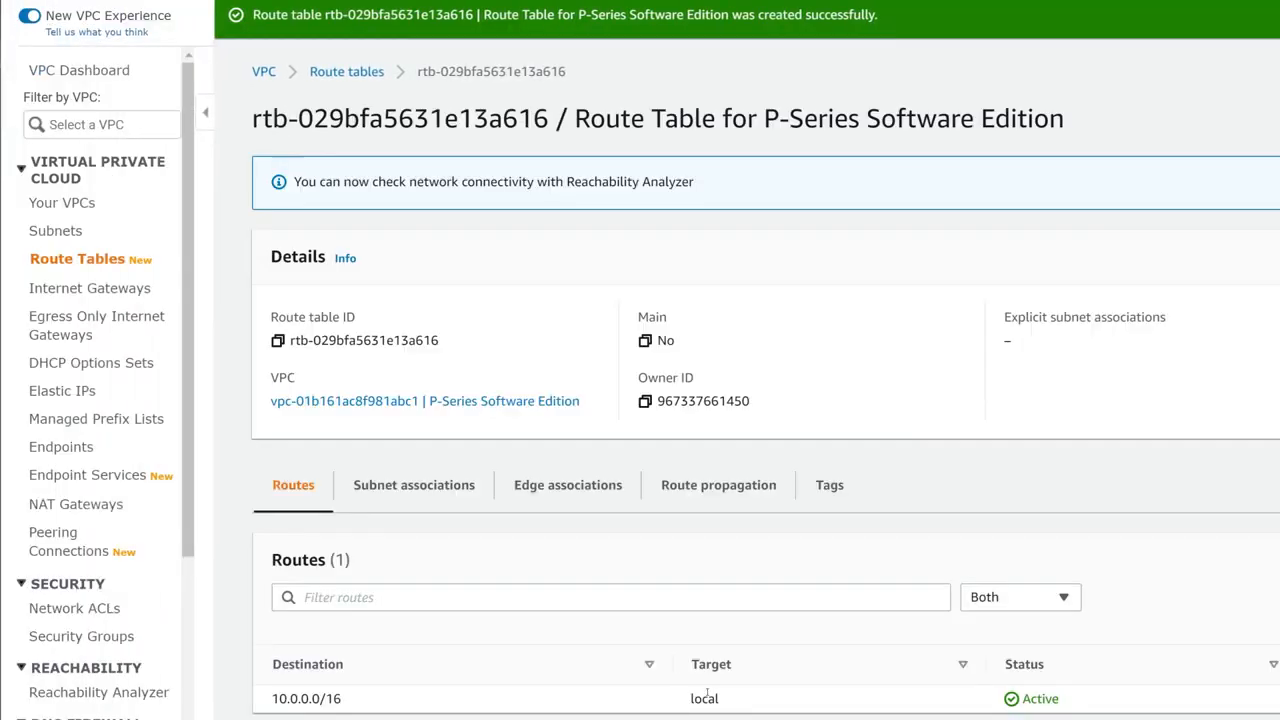
- Add a route to the new route table with destination 0.0.0.0/0 and the Subnet for P-Series Software Edition internet gateway as target, and save it
click(1170, 136)
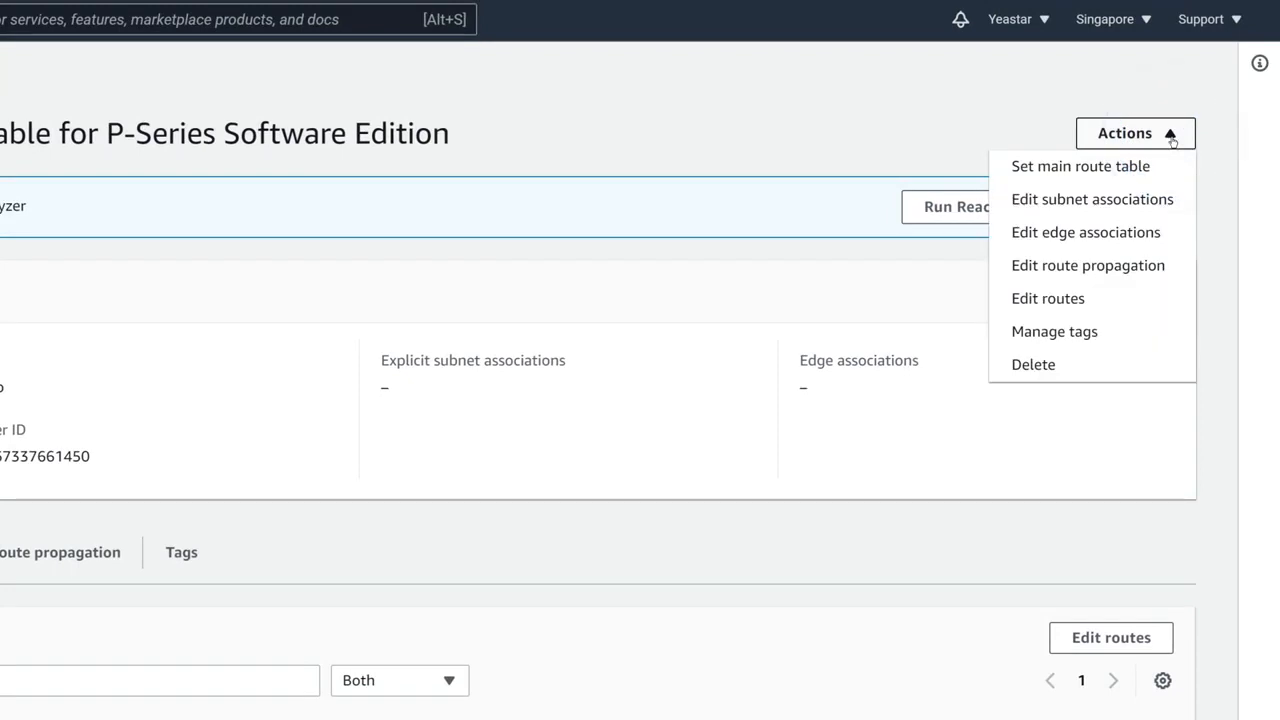
click(1152, 292)
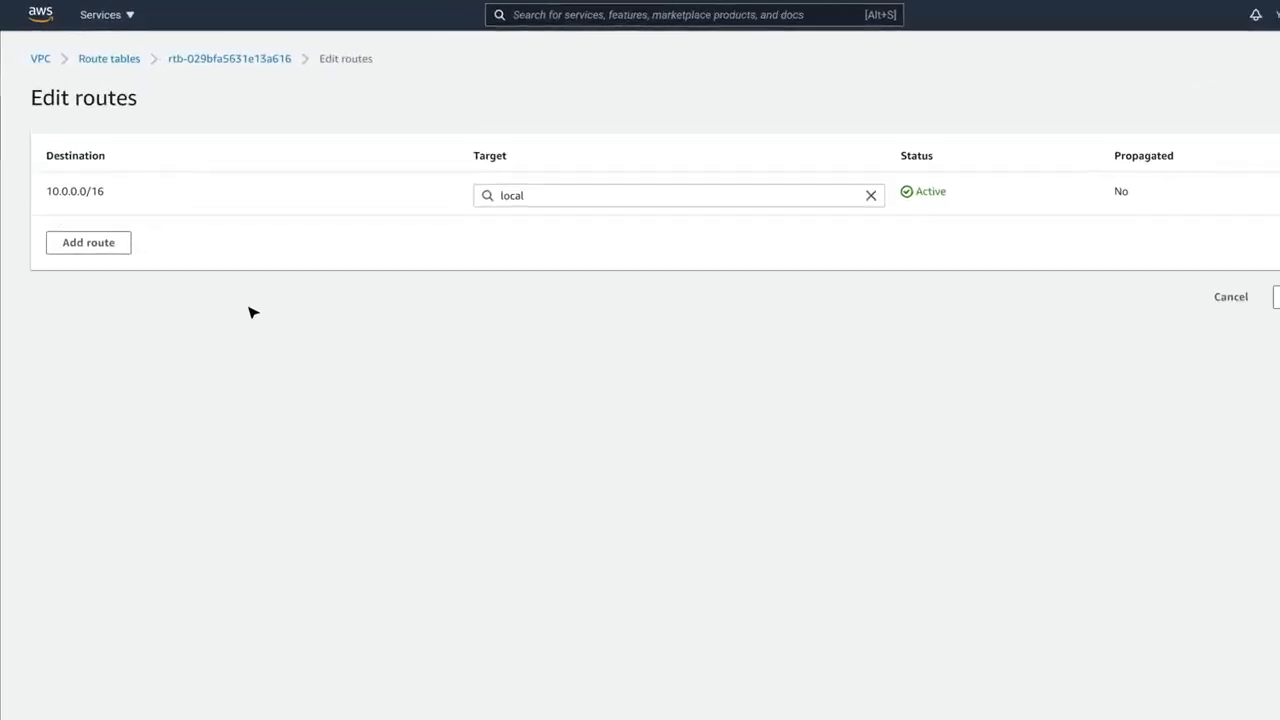
click(97, 246)
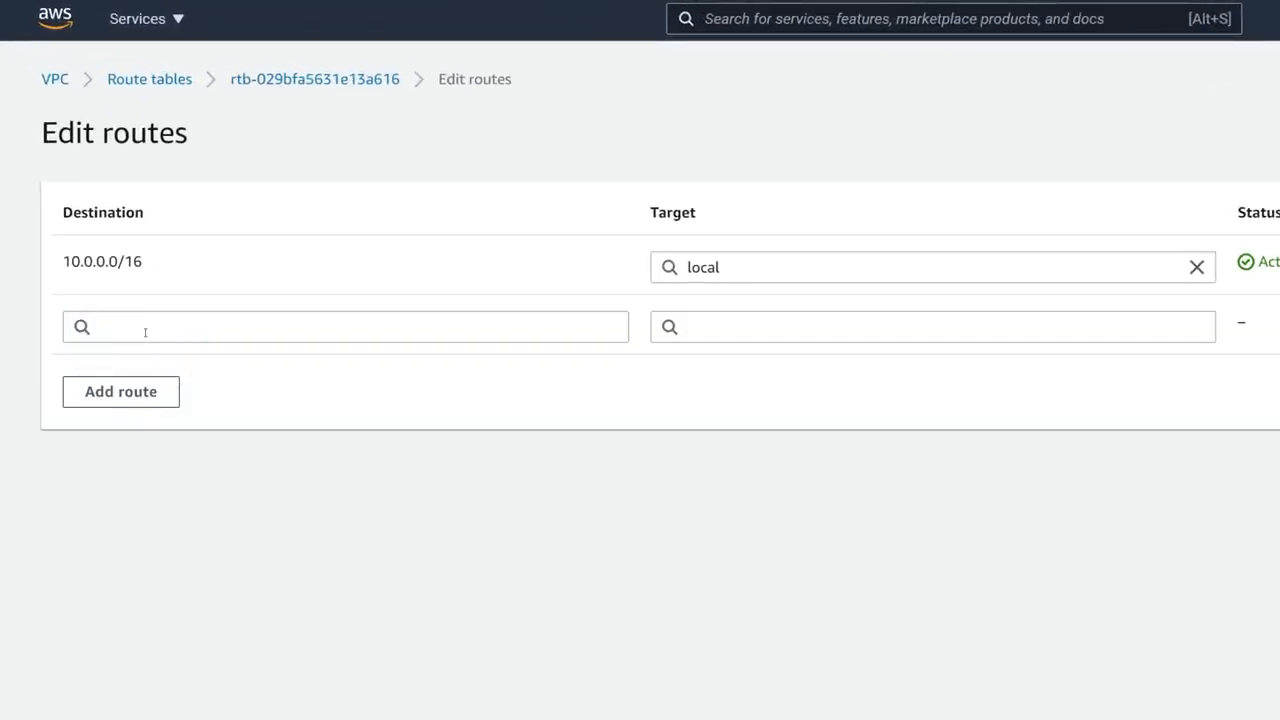
click(145, 332)
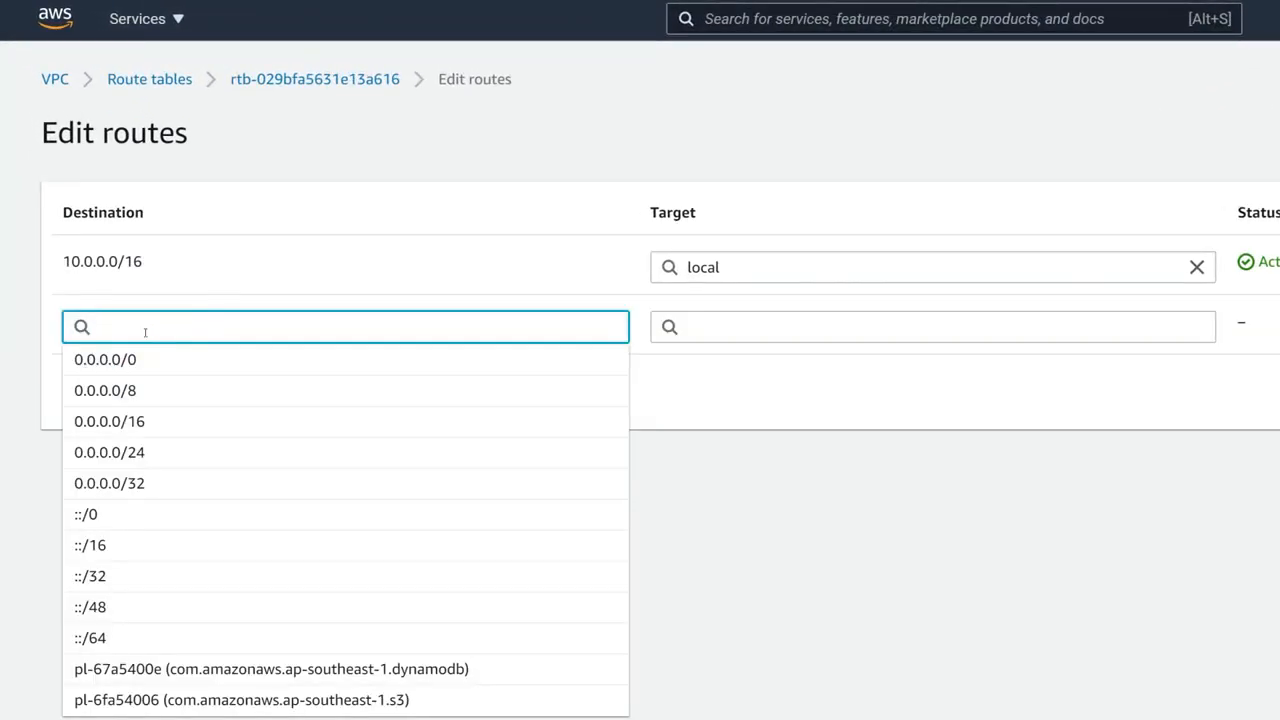
click(147, 361)
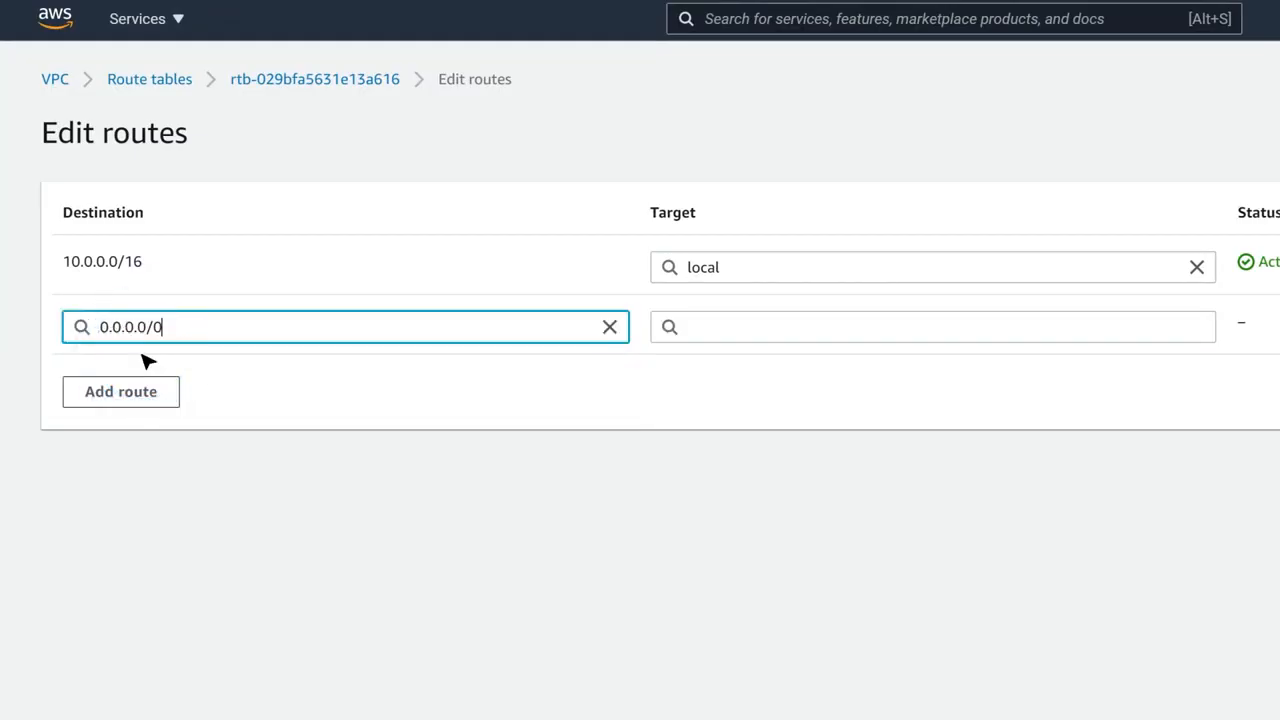
click(776, 336)
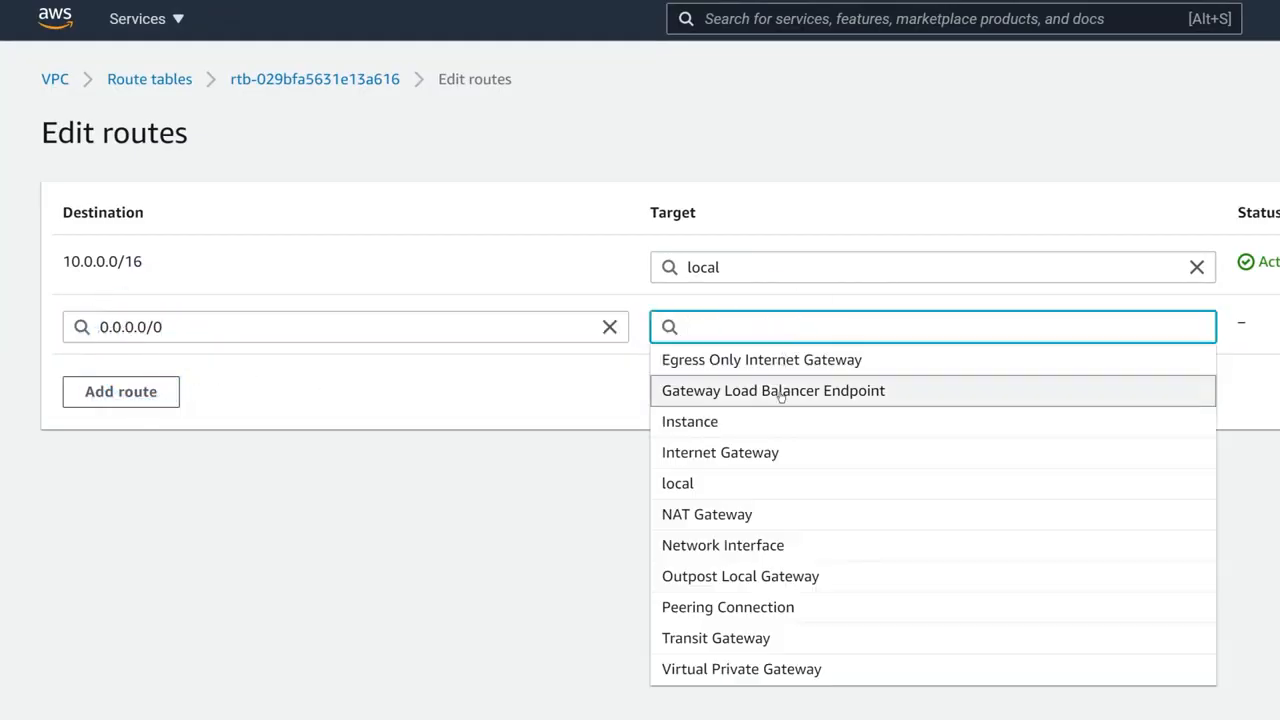
click(779, 456)
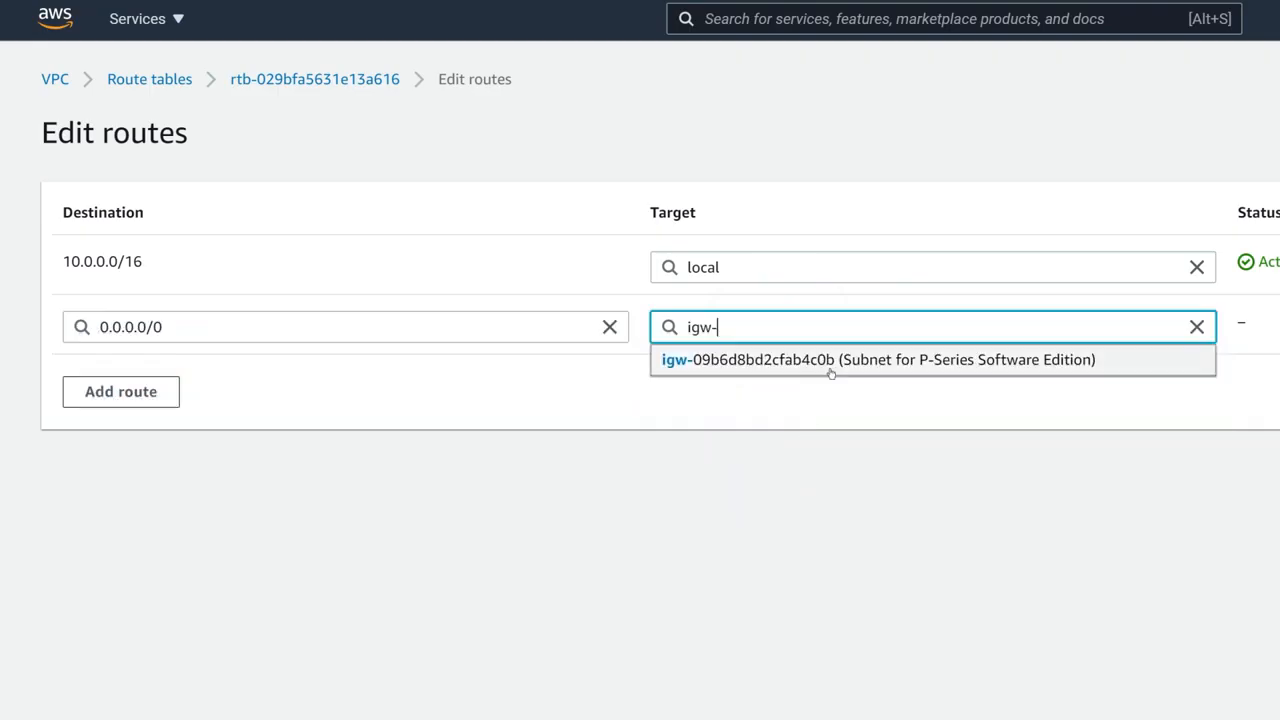
click(833, 370)
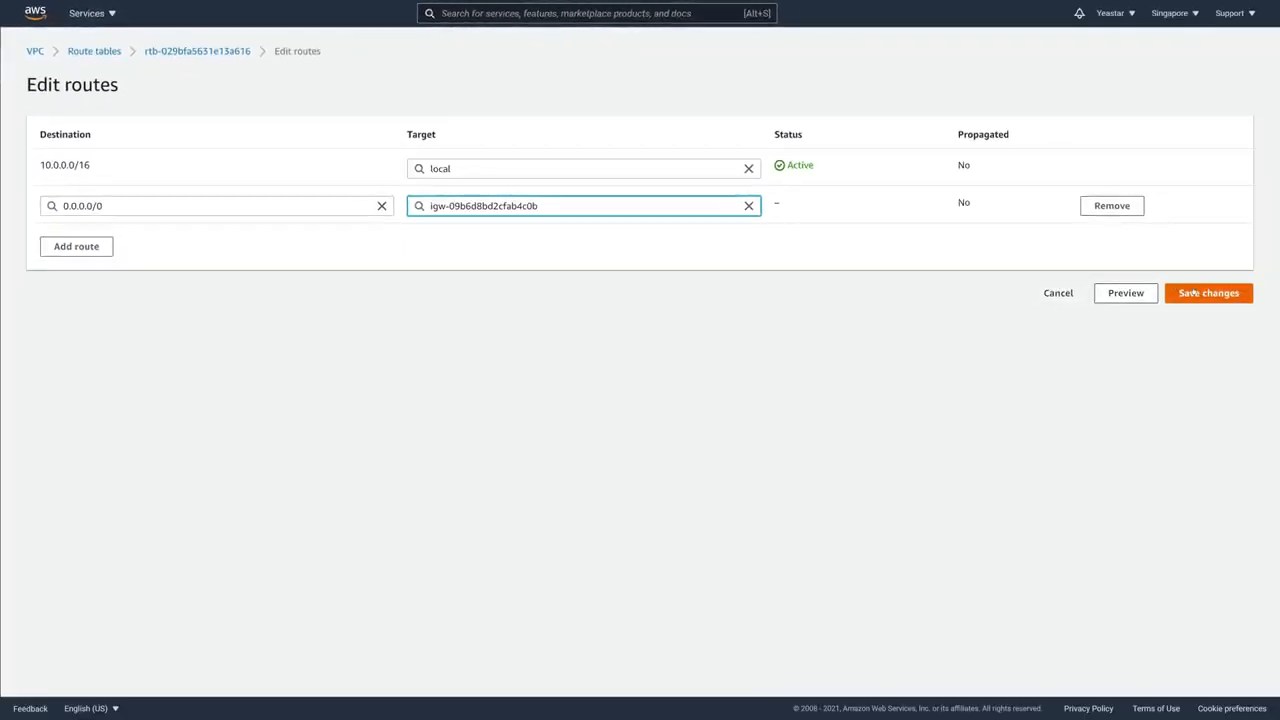
click(1203, 293)
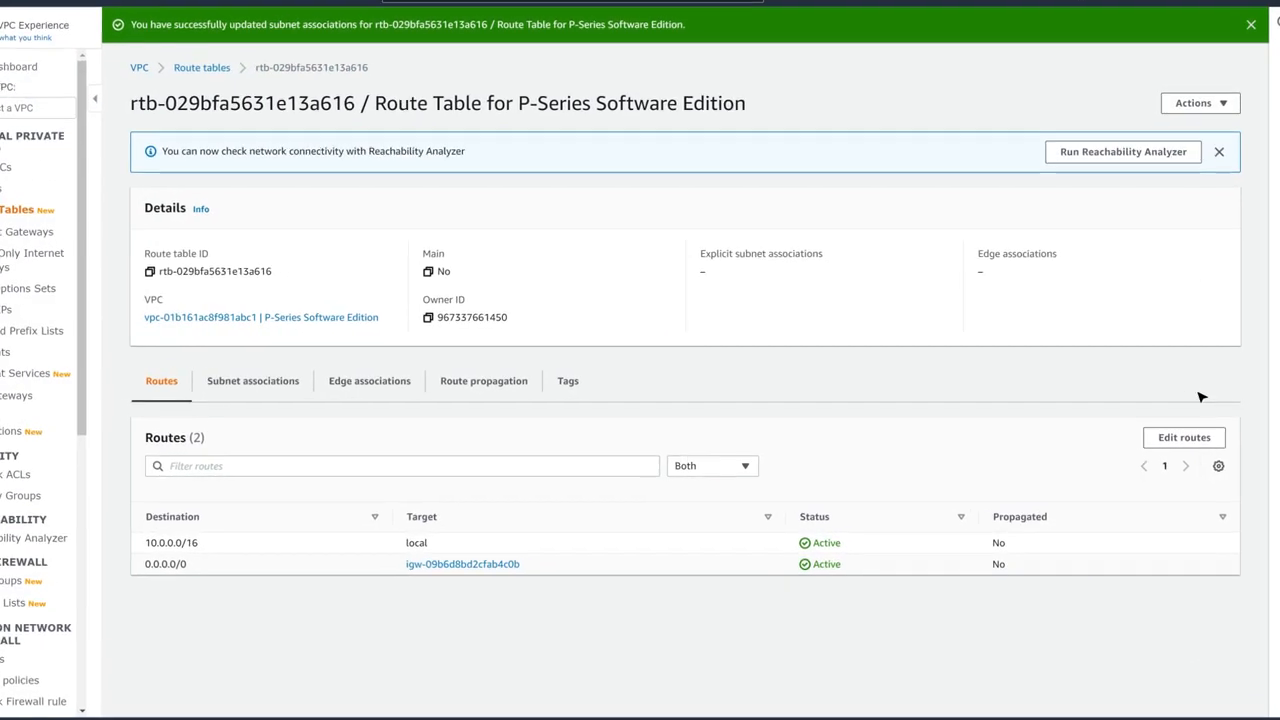
- Associate the Subnet for P-Series Software Edition explicitly with the route table and save the association
click(265, 389)
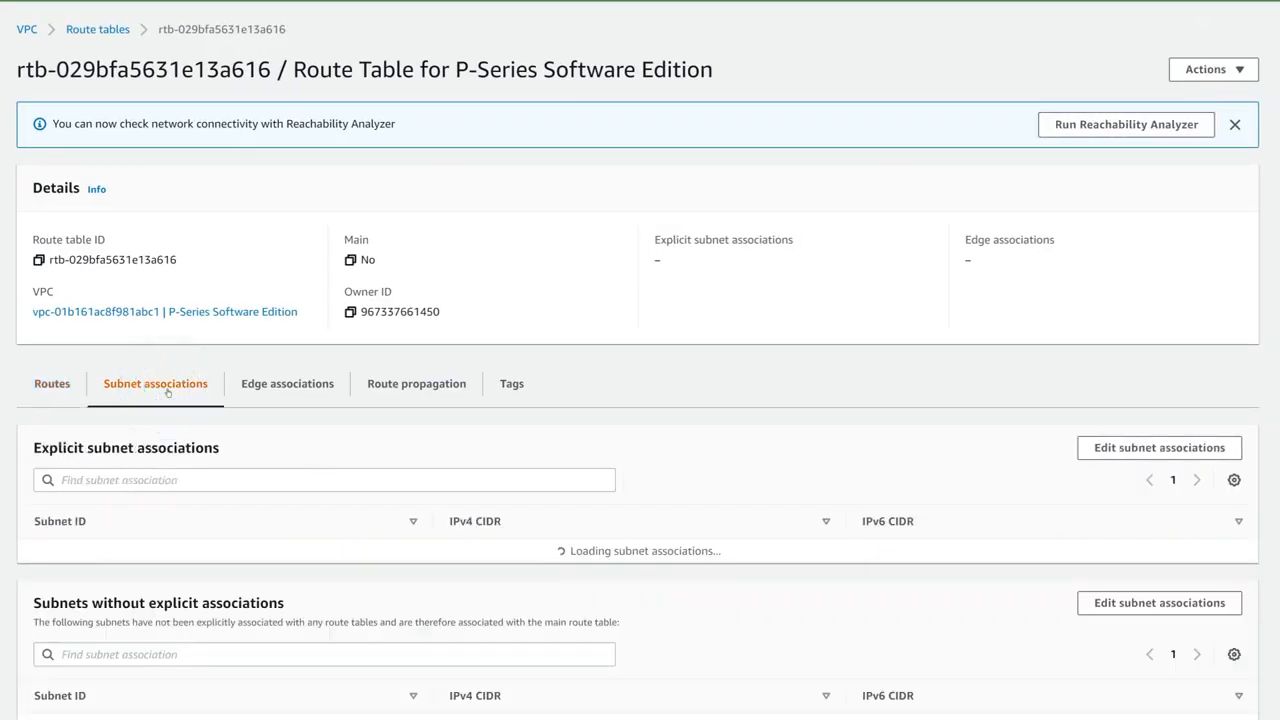
click(1180, 456)
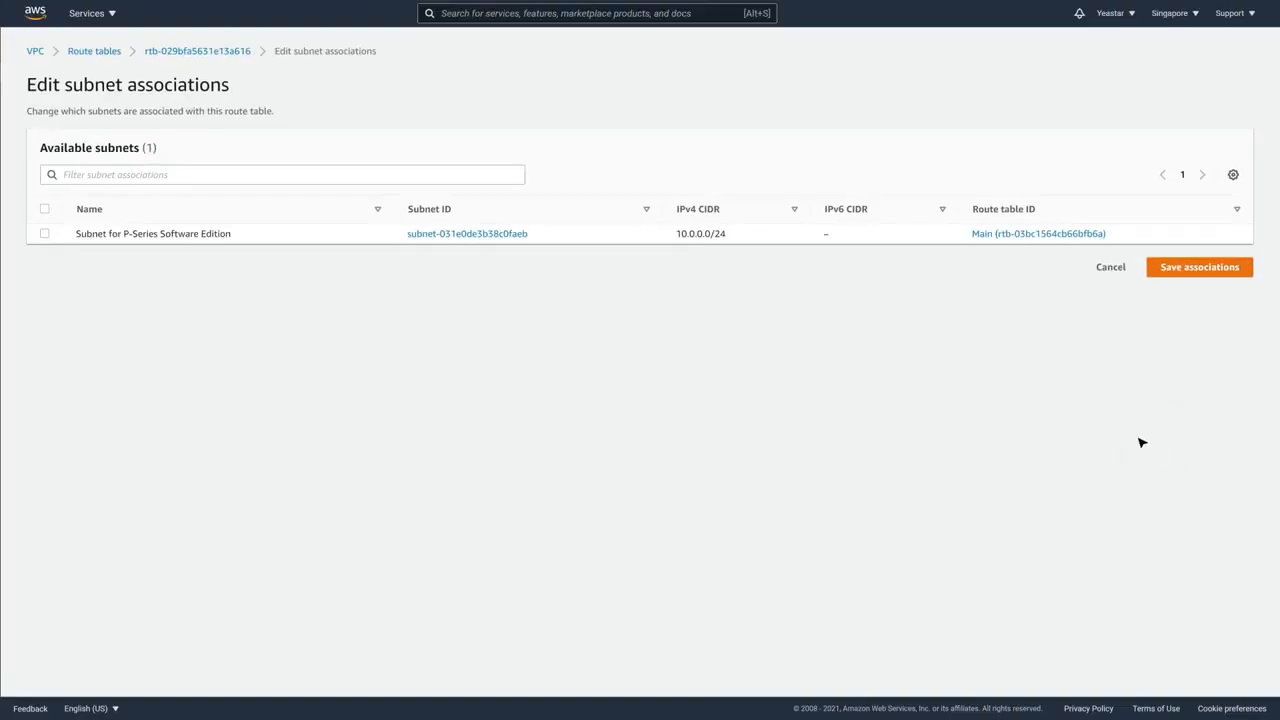
click(45, 234)
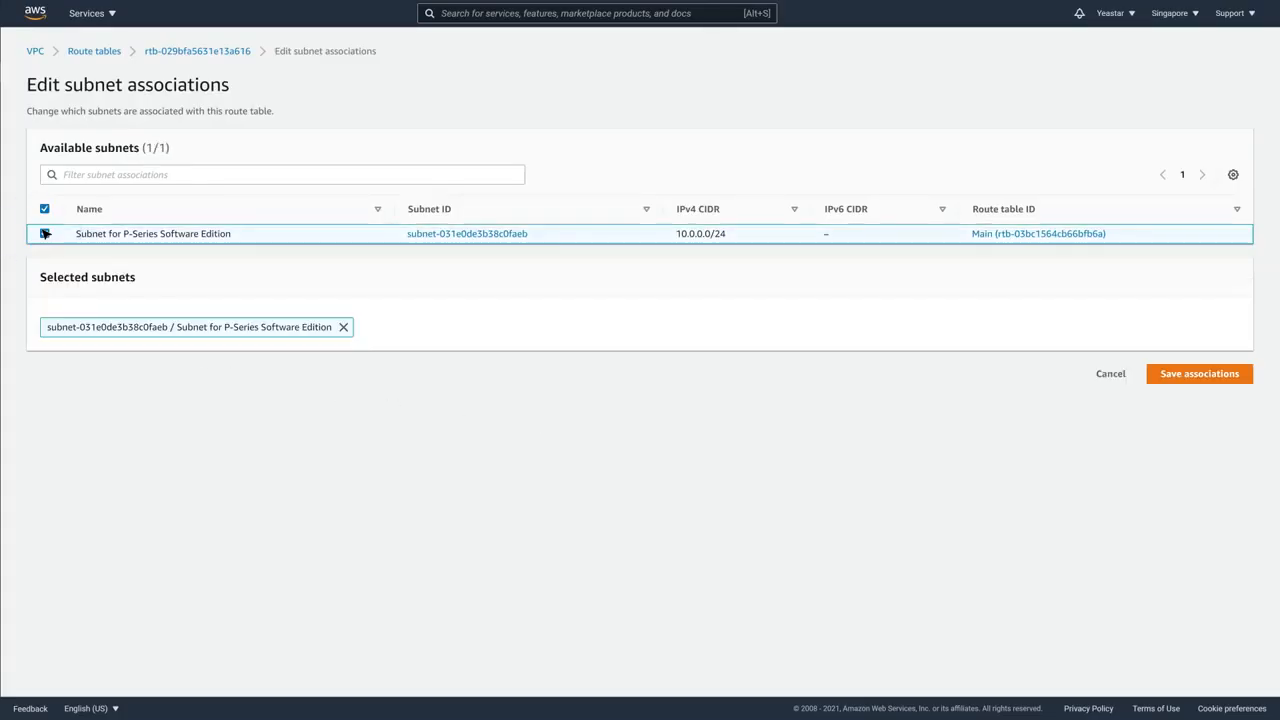
click(1222, 374)
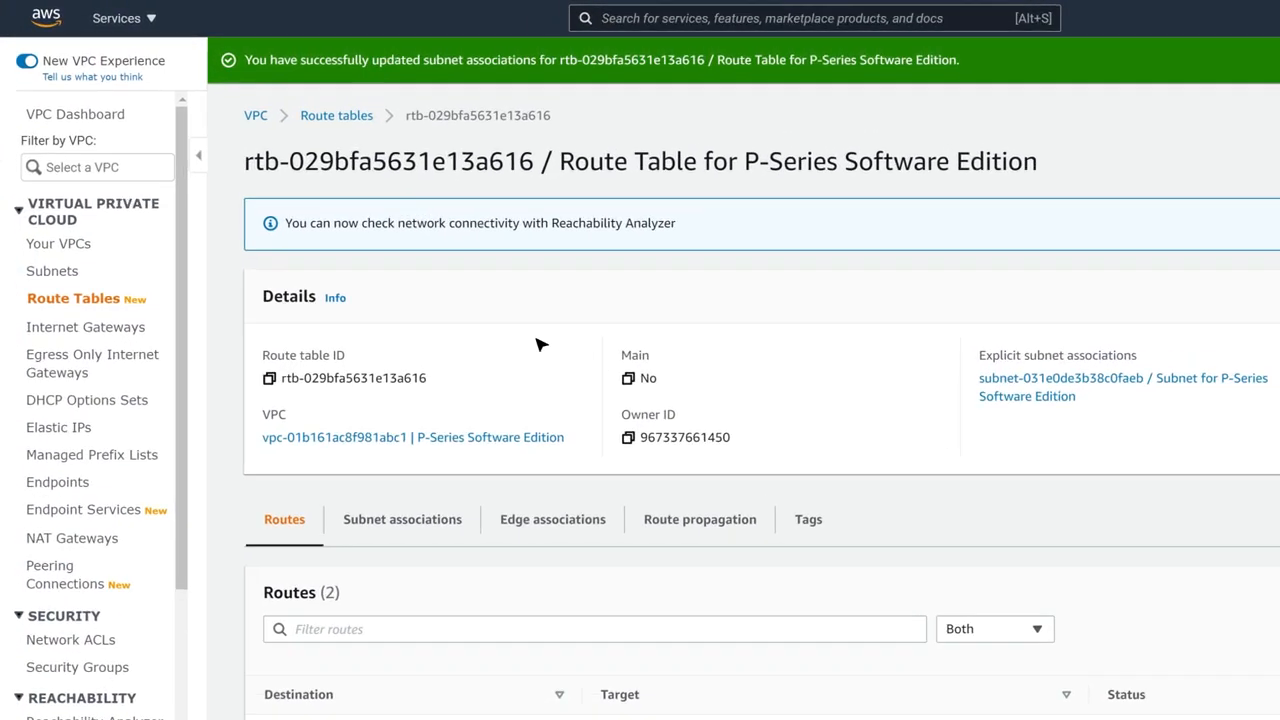
- Switch to the EC2 service and start launching a new instance from the instances list
click(115, 18)
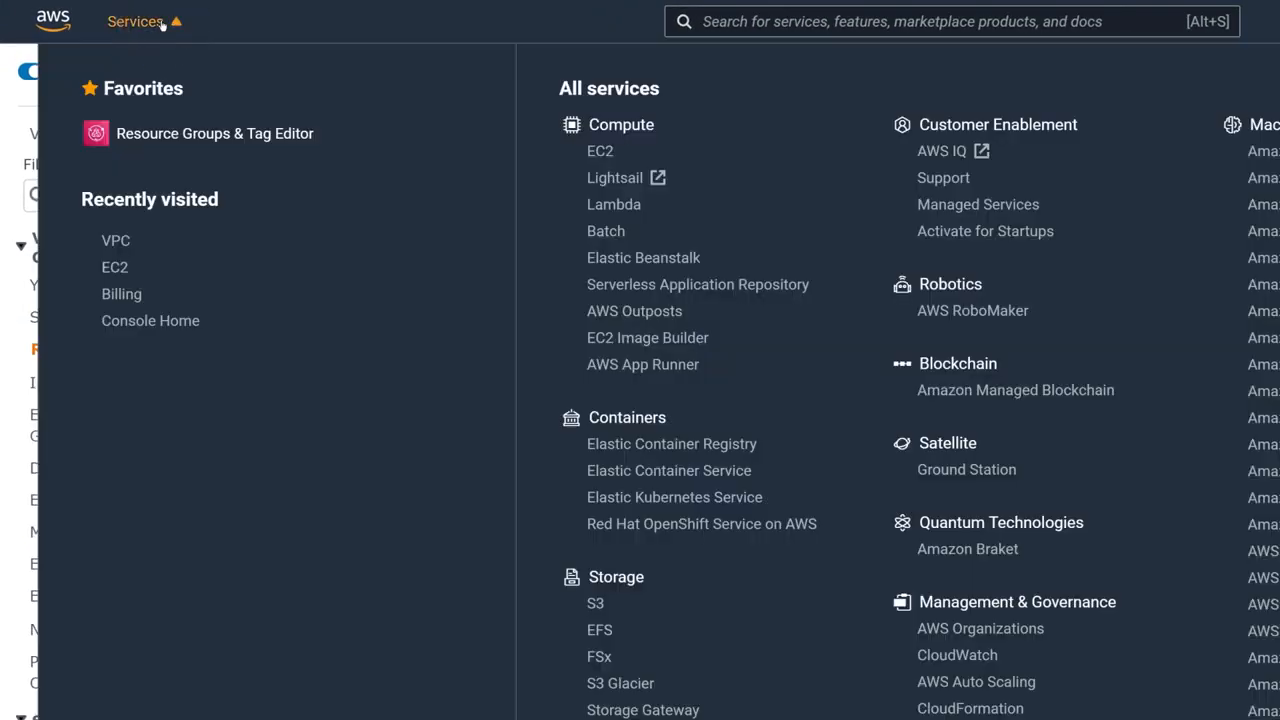
click(127, 269)
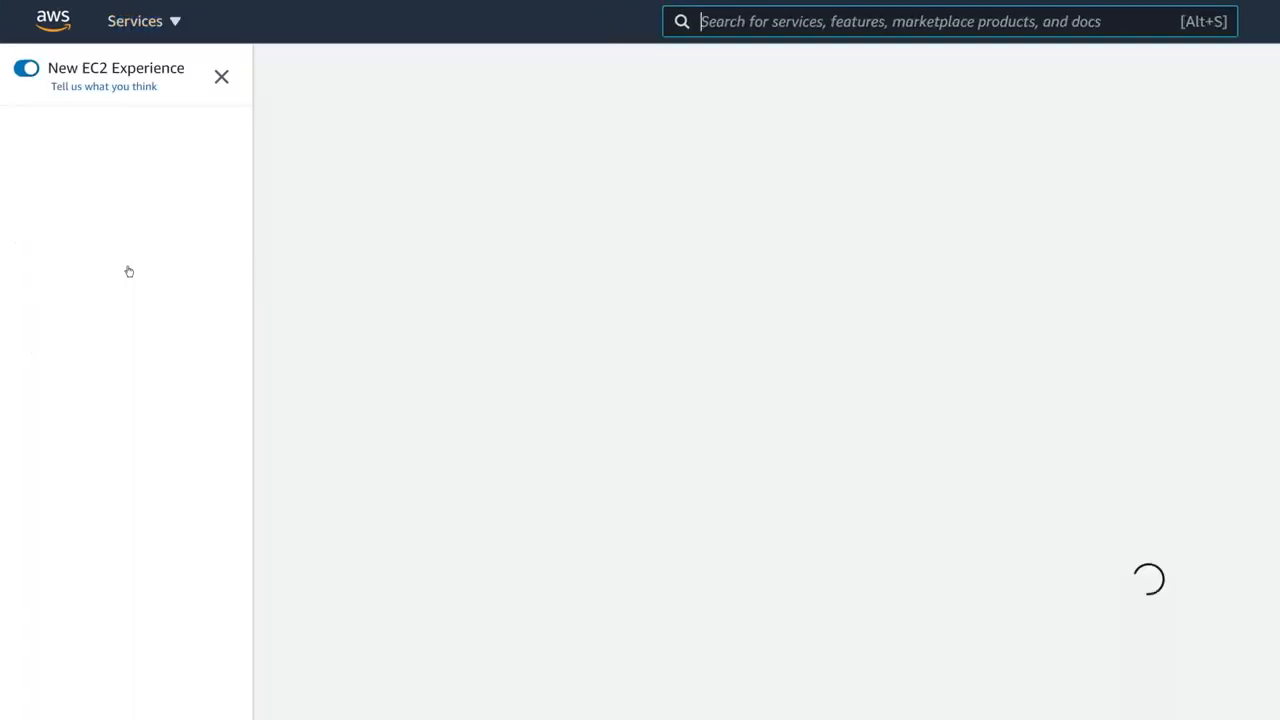
click(87, 301)
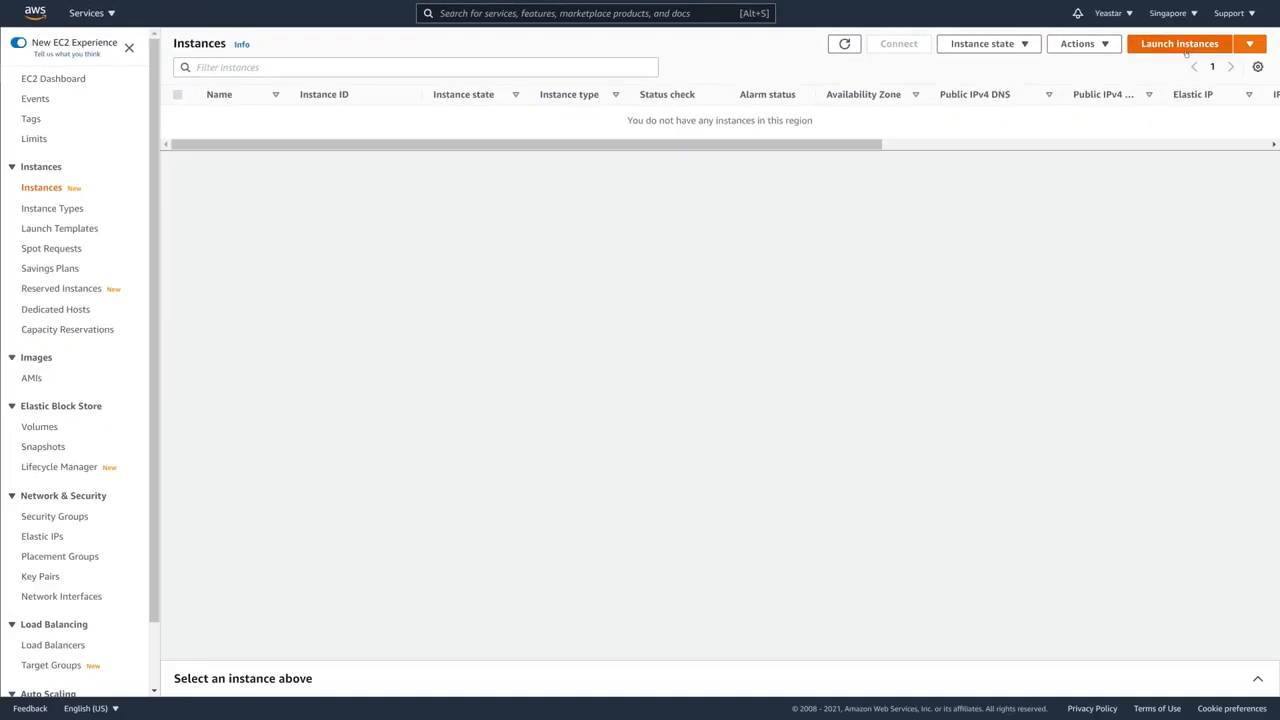
click(1184, 47)
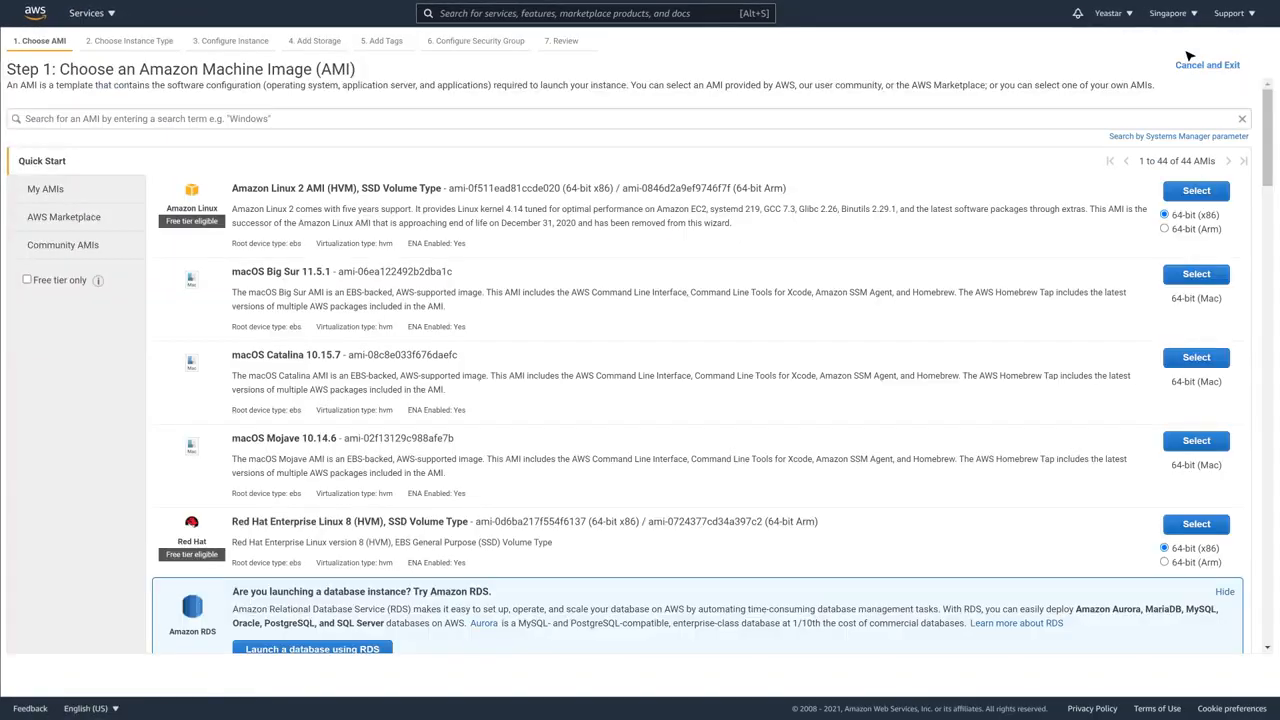
- Find and select the community AMI Yeastar P-Series Software Edition, and choose the t2.xlarge instance type
click(58, 245)
click(323, 118)
text(Yeastar P-Series Software Edition)
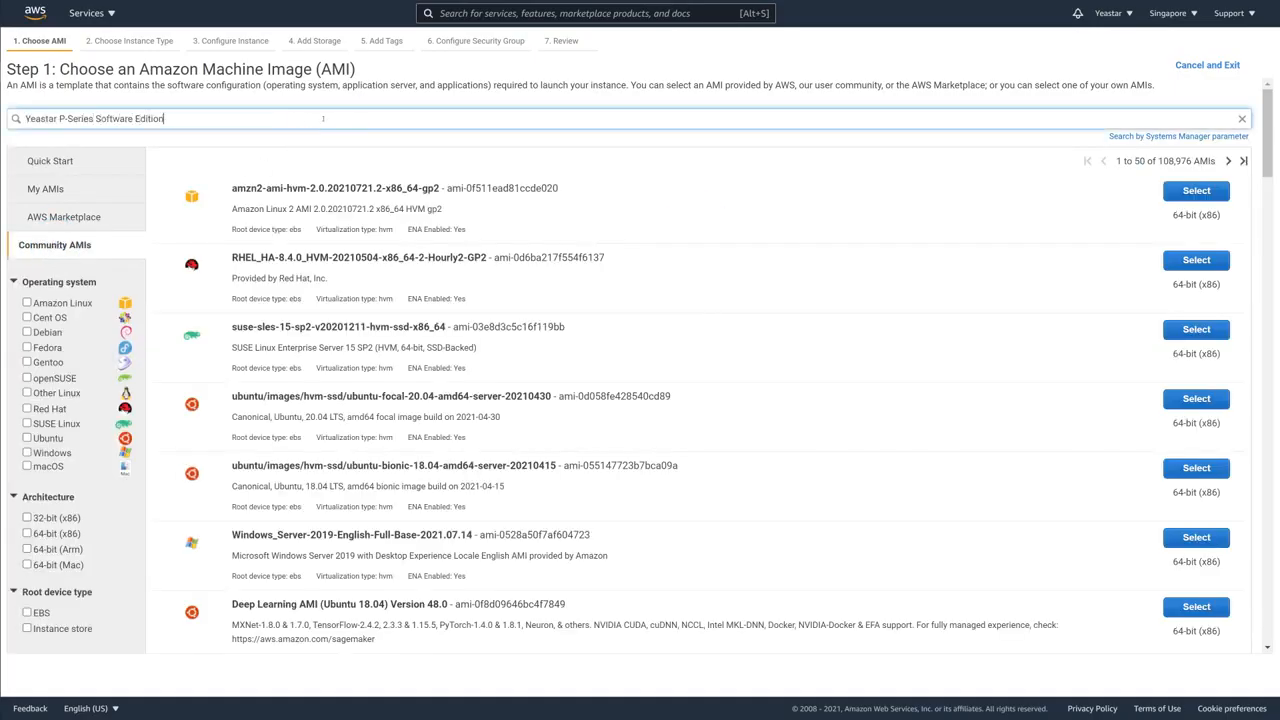
key(Return)
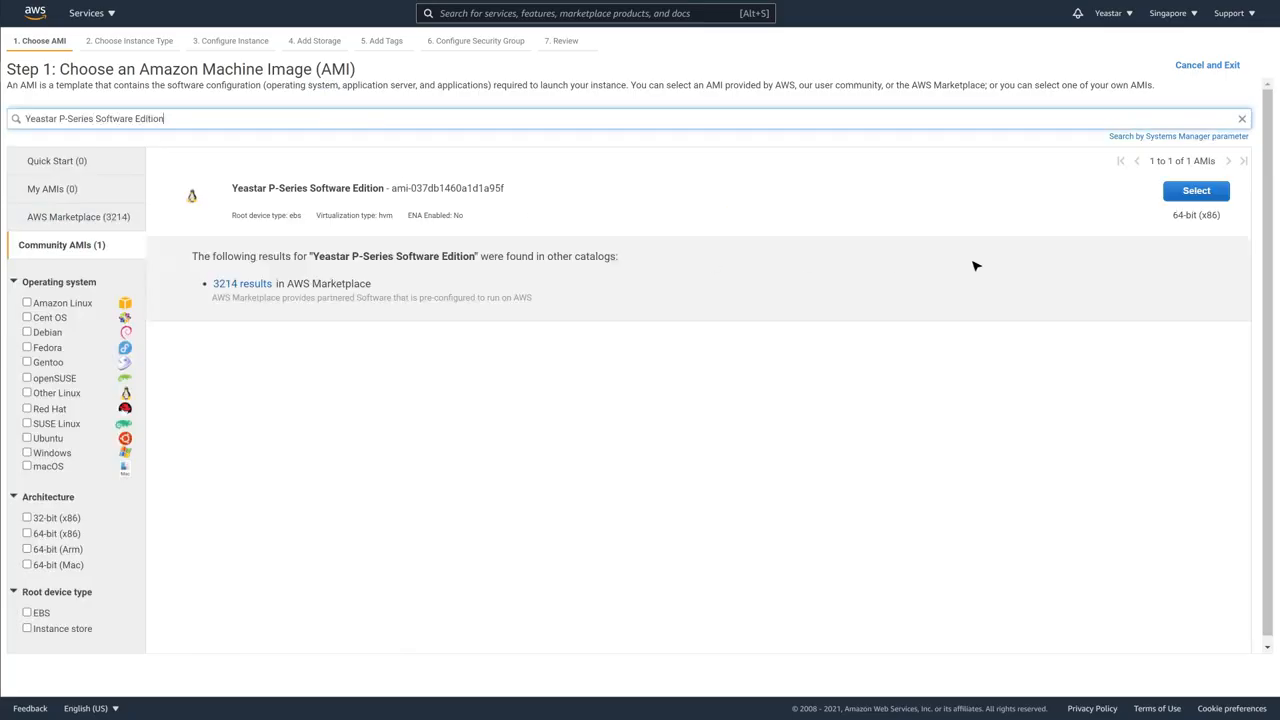
click(1202, 199)
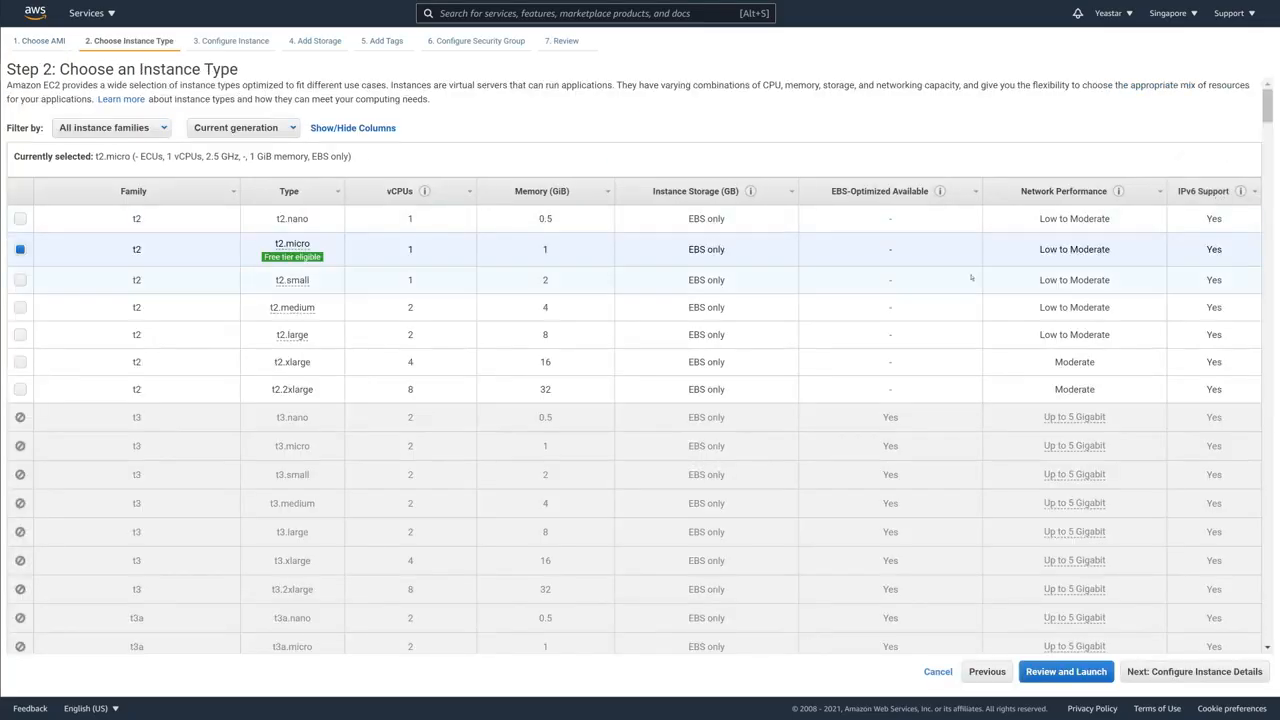
click(590, 365)
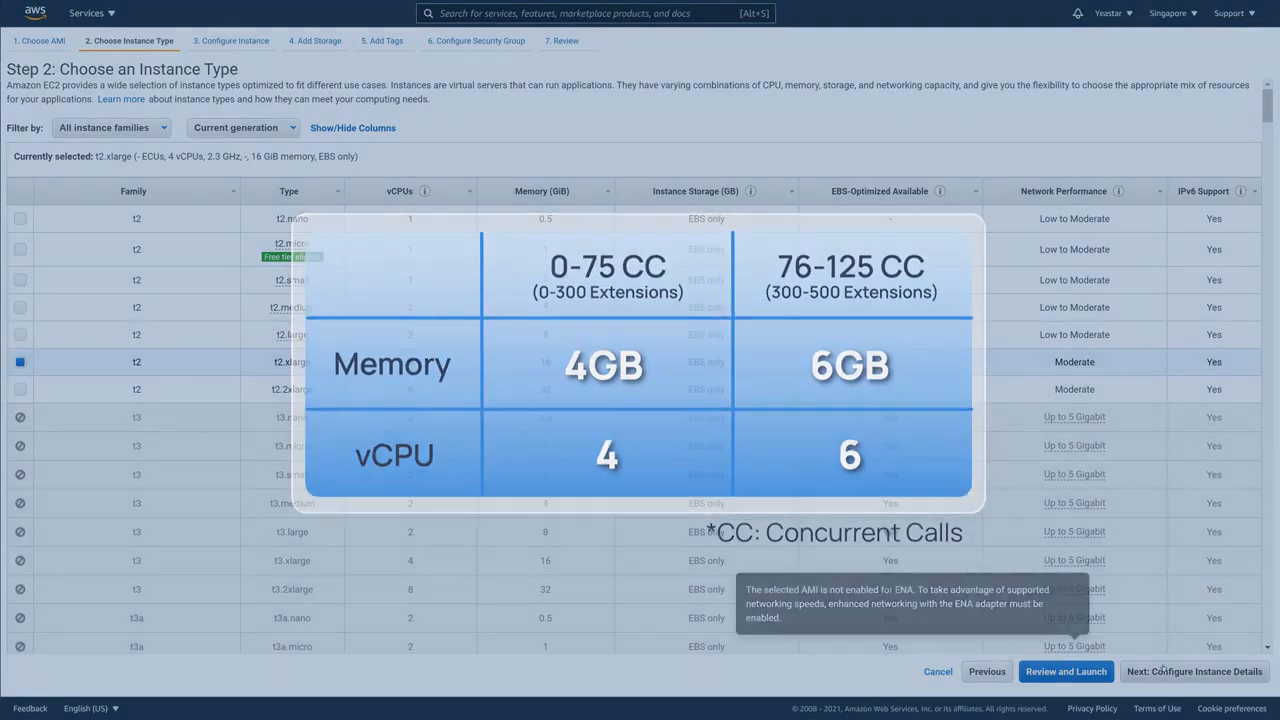
click(1198, 672)
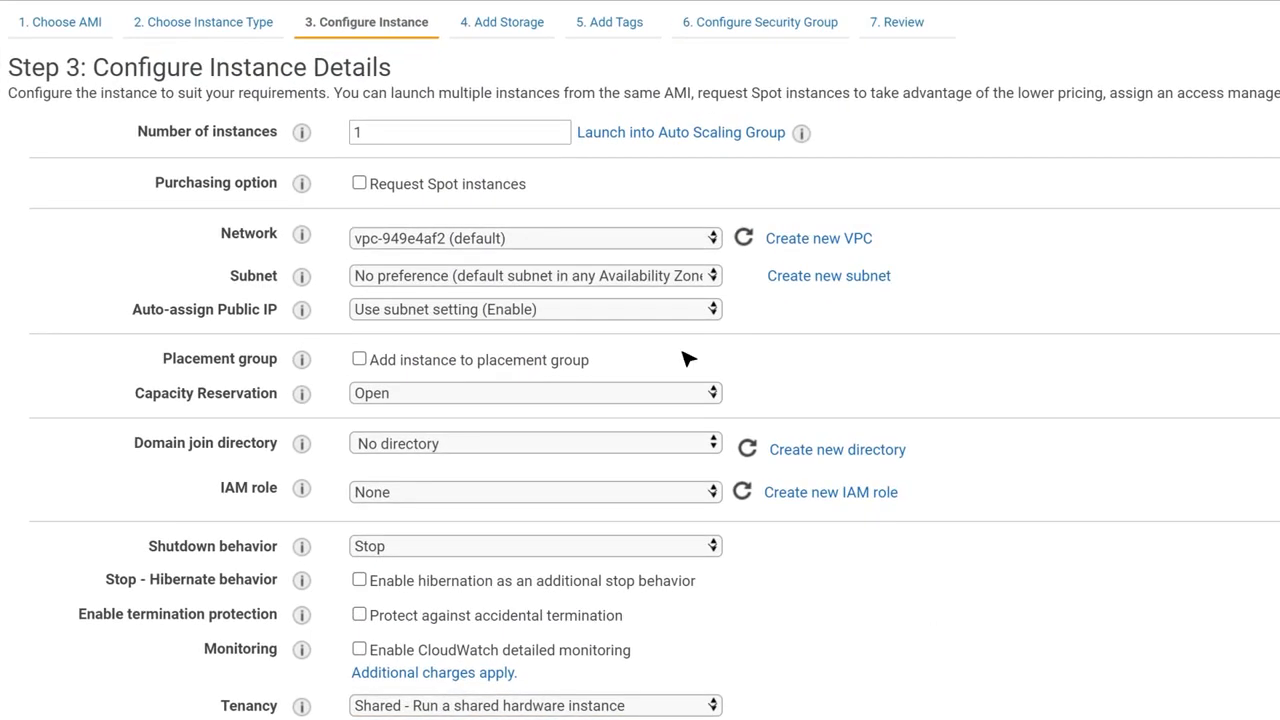
- Place the instance in the P-Series Software Edition VPC and its subnet with Auto-assign Public IP set to Enable, and continue to storage
click(596, 245)
click(594, 256)
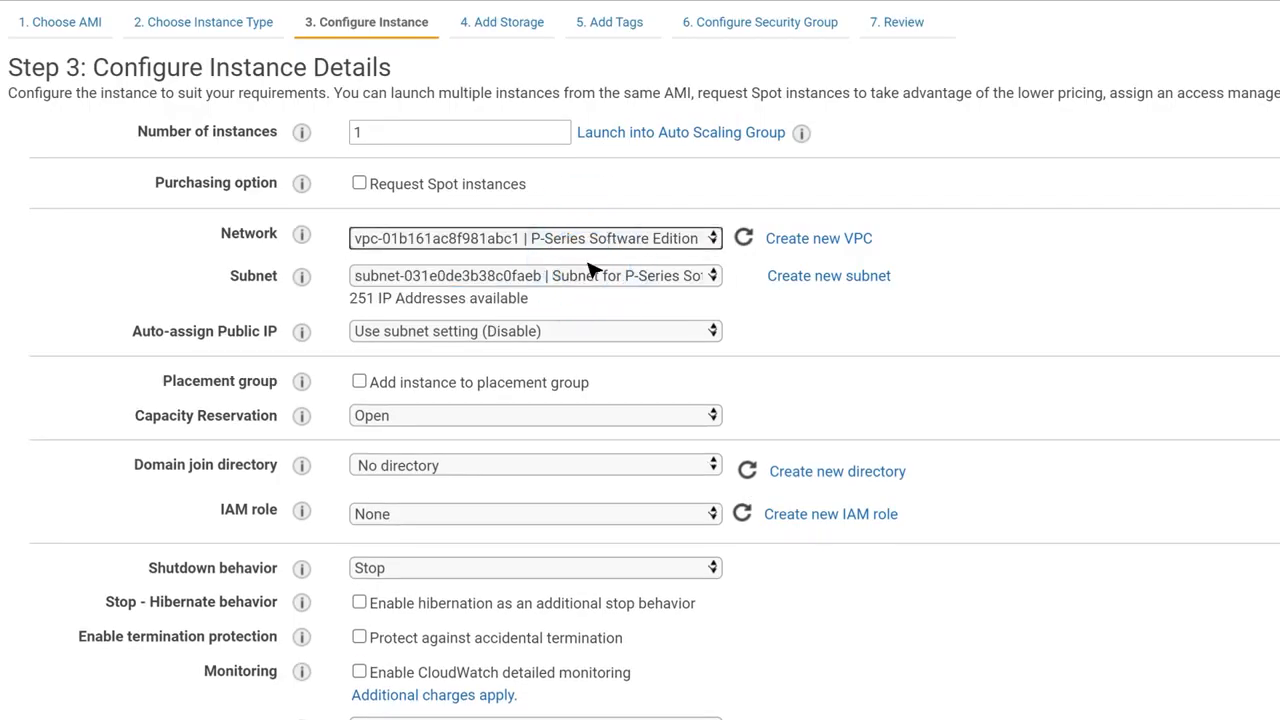
click(596, 278)
click(597, 295)
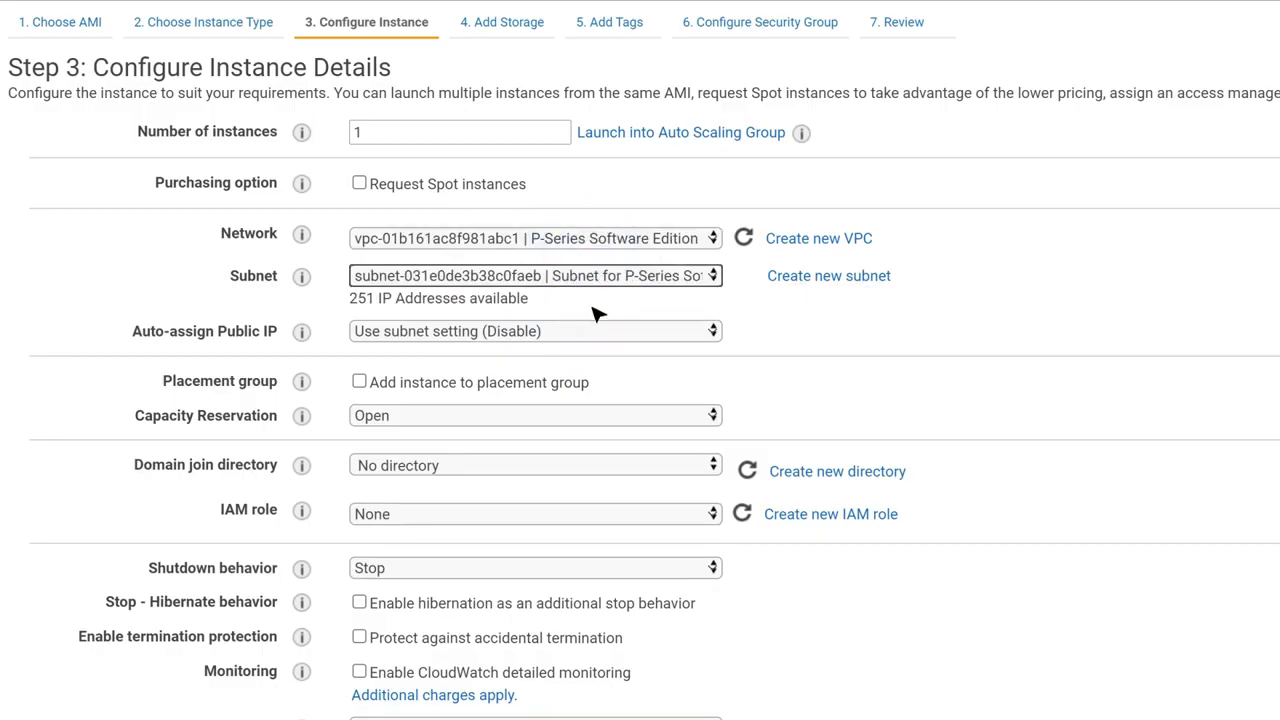
click(597, 330)
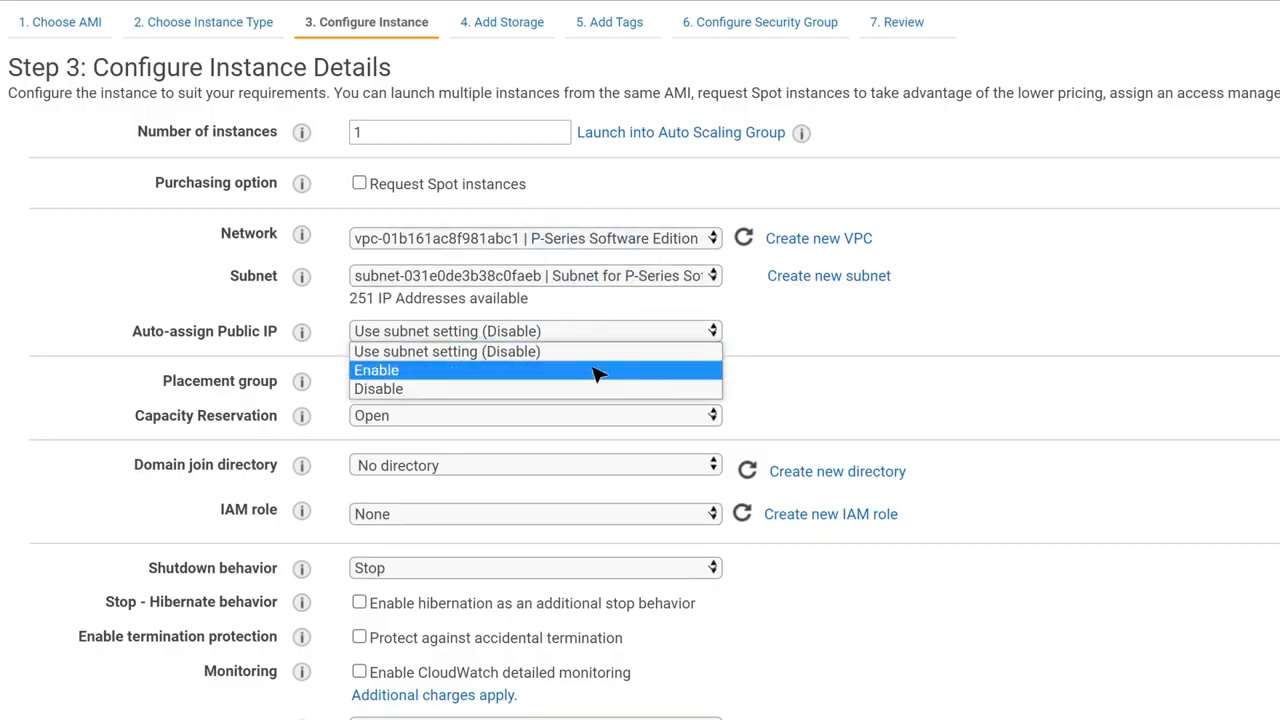
click(597, 372)
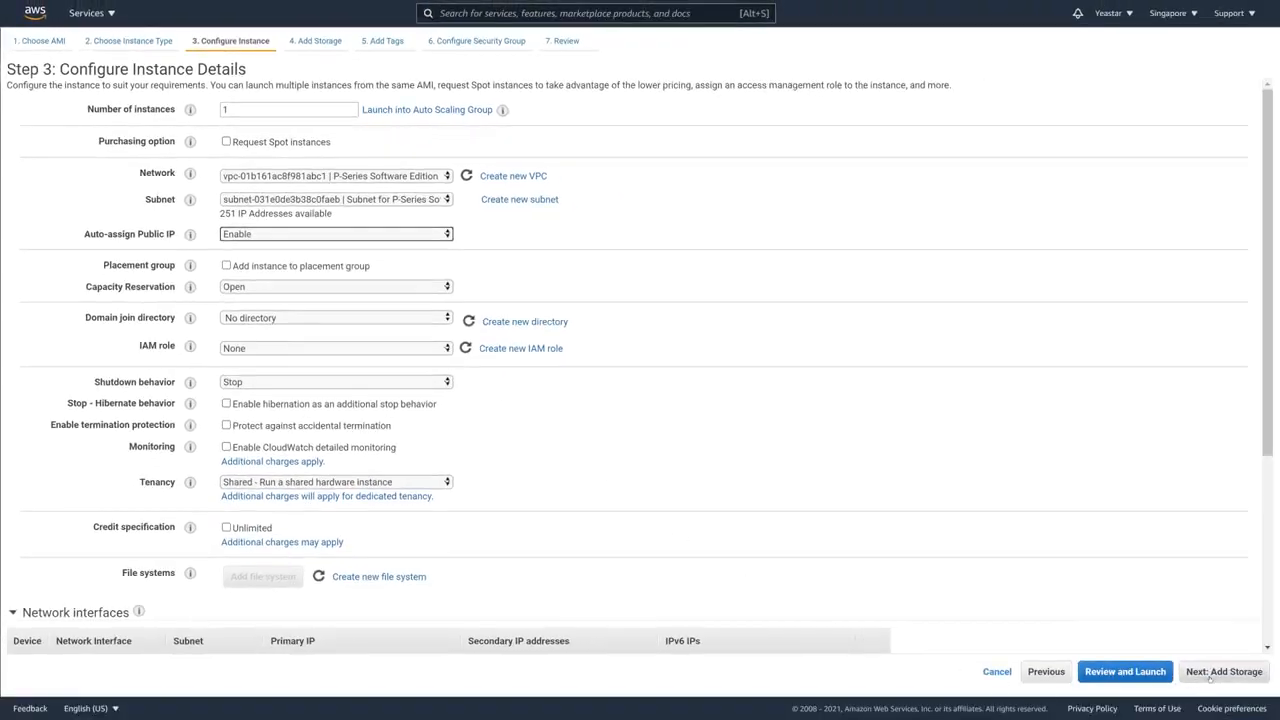
click(1210, 677)
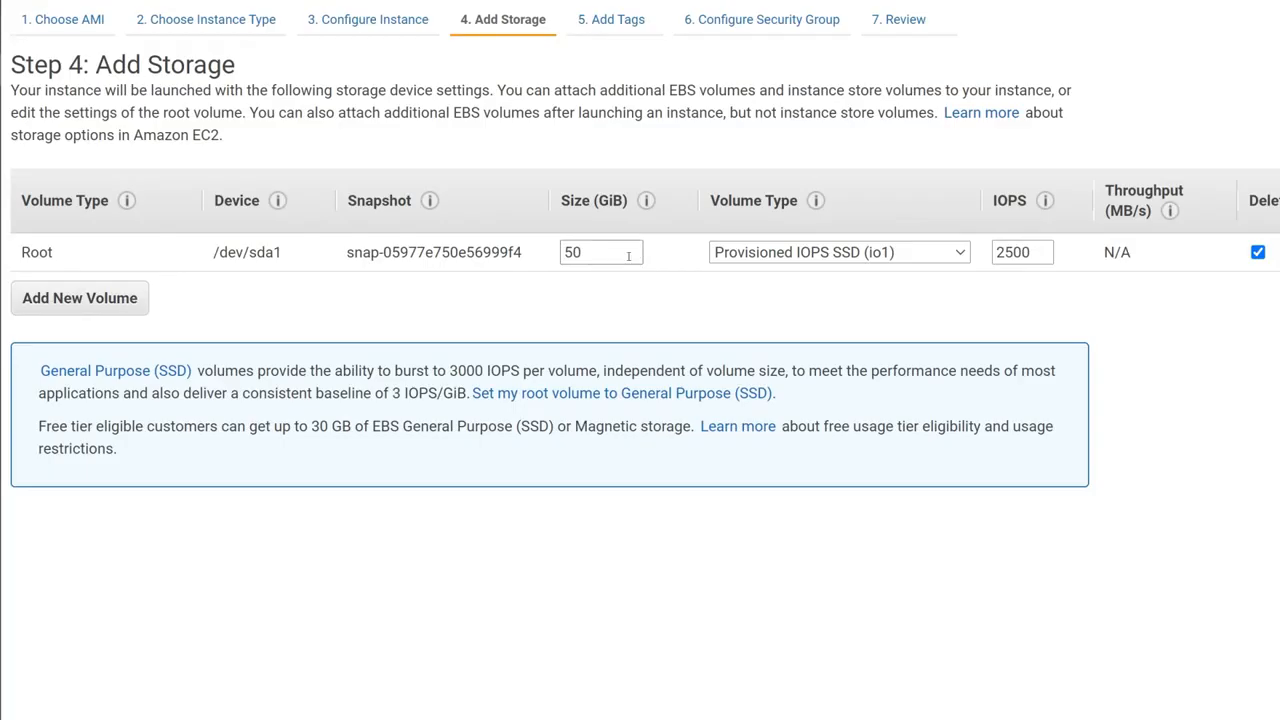
- Keep the root volume size at 50 GiB, add no tags, and proceed to the security group configuration
double_click(629, 256)
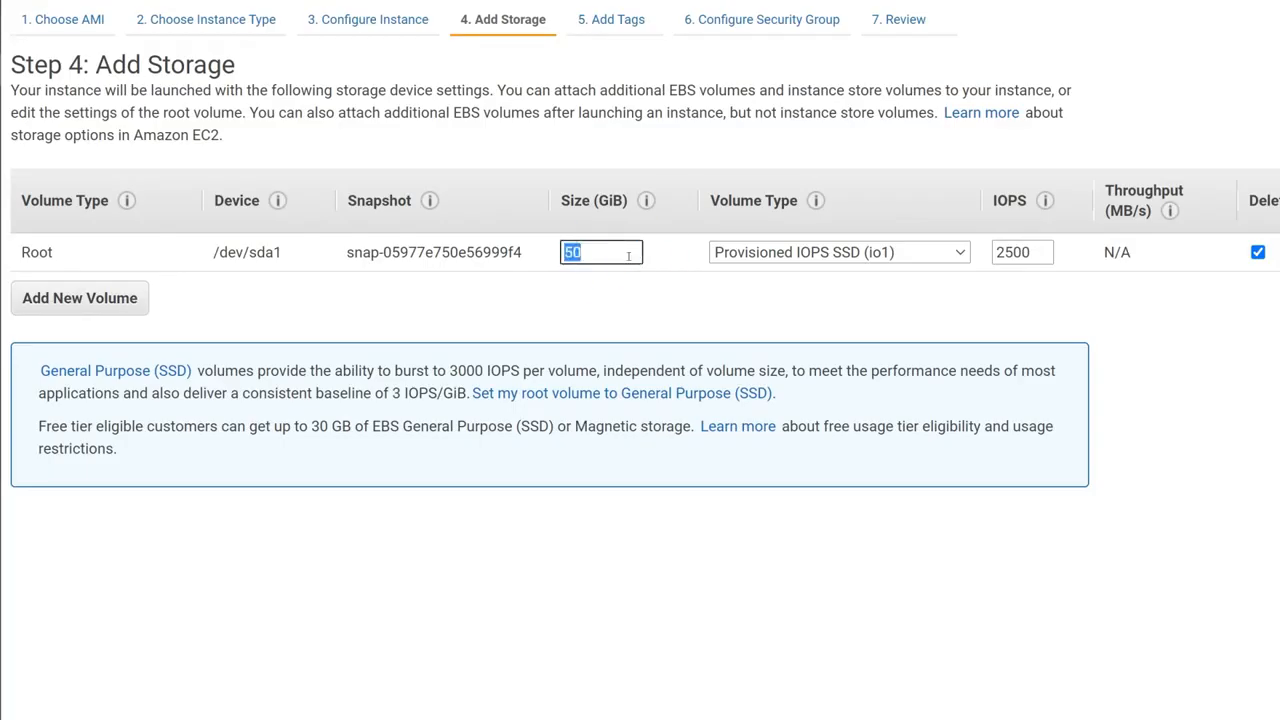
click(1236, 676)
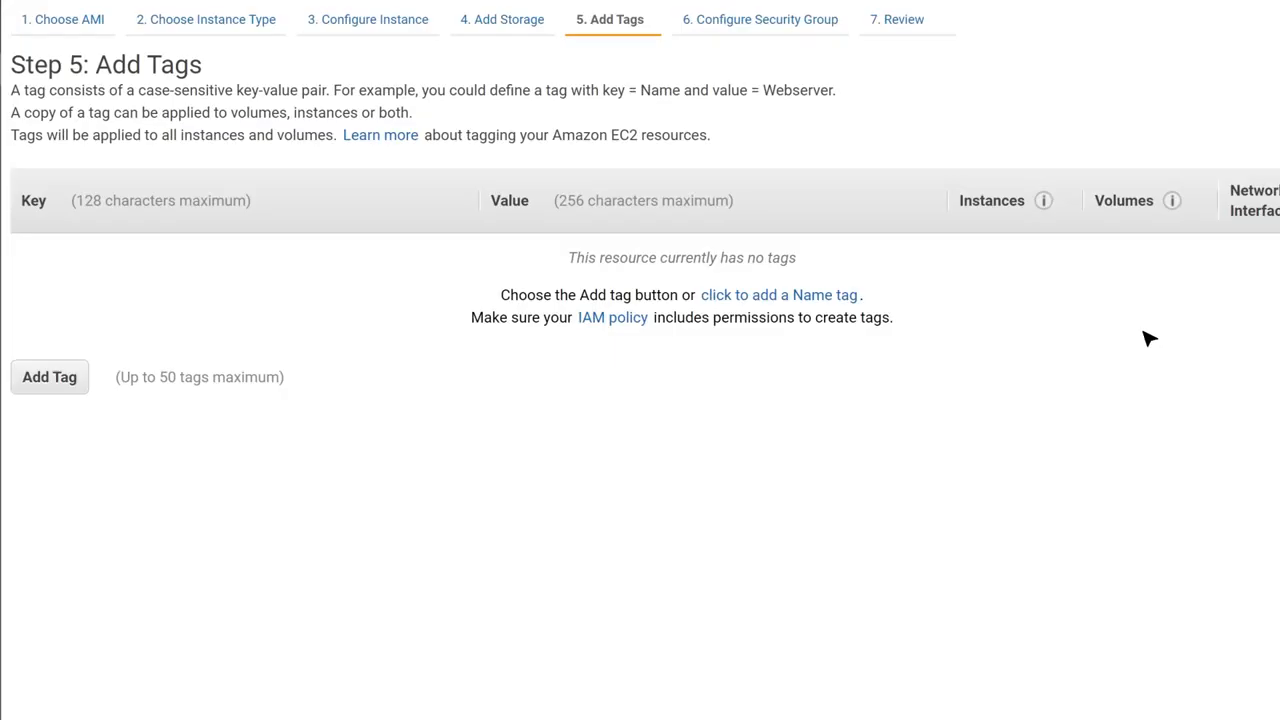
click(1205, 676)
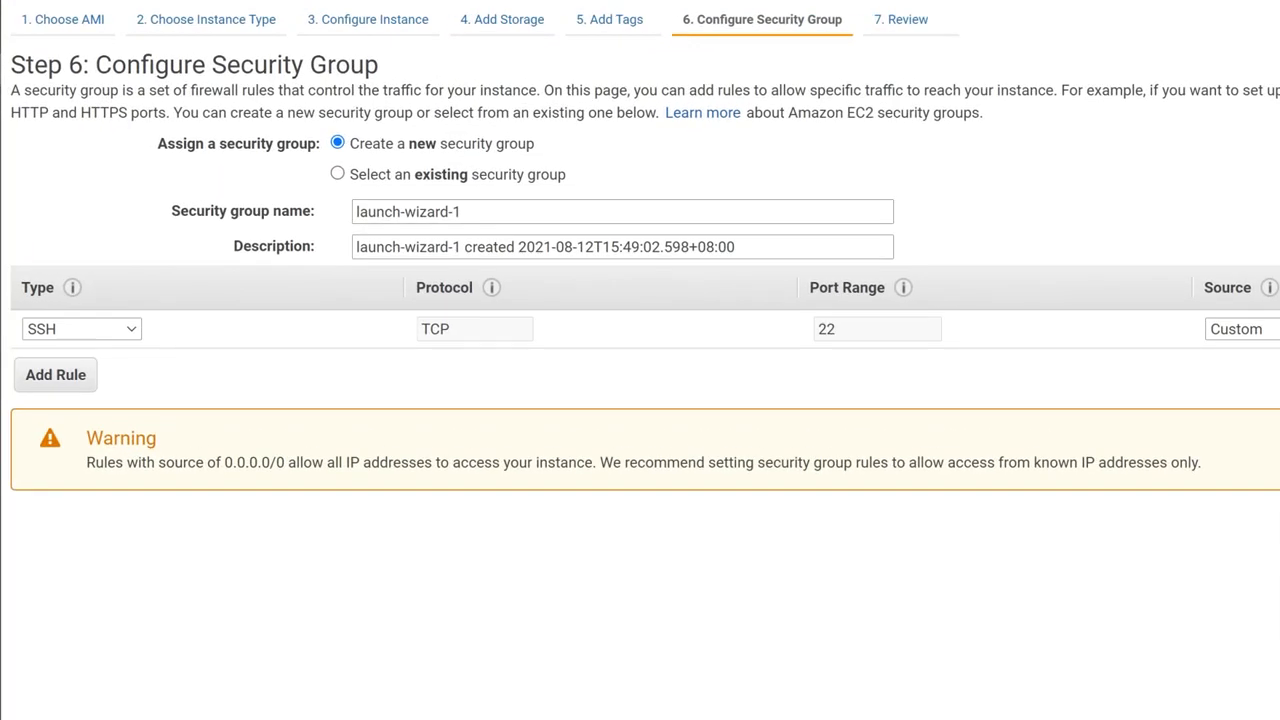
- Name the new security group Yeastar P-Series Security Group
click(855, 211)
key(ctrl+a)
text(Yeastar P-Series Security Group)
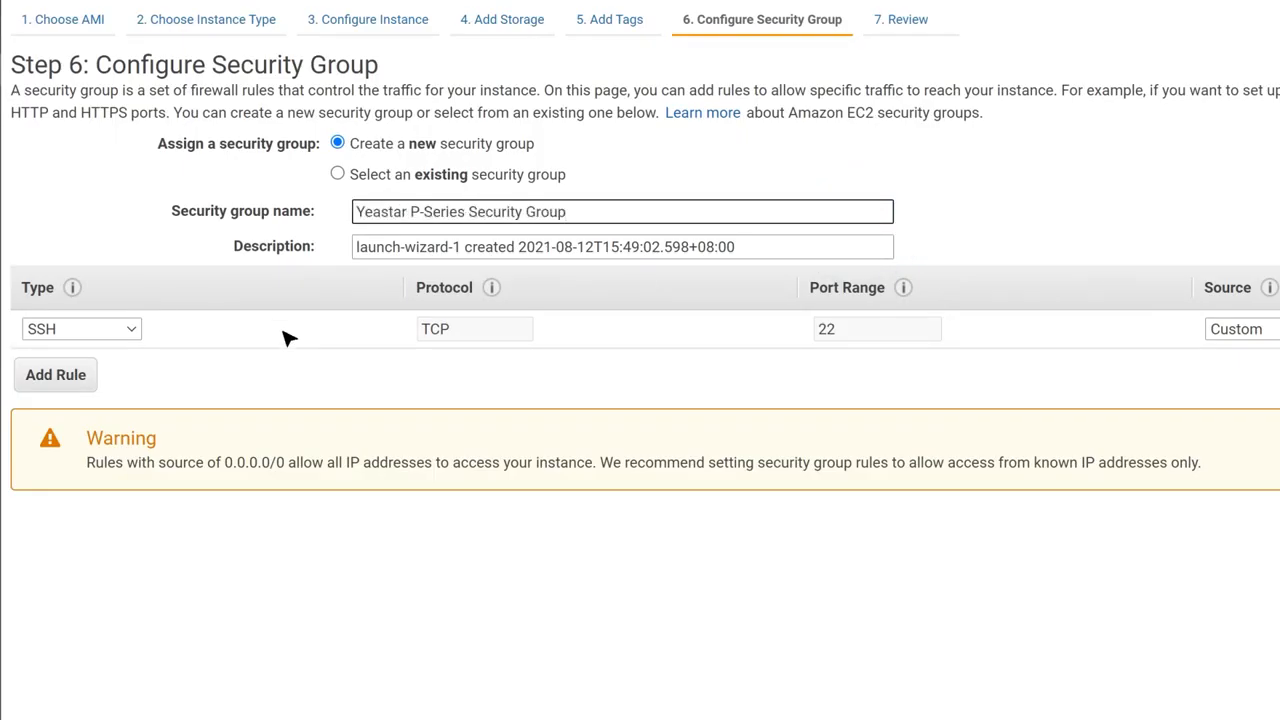
- Set the security group rule to All traffic with the Custom source 0.0.0.0/0, and continue to the launch review
click(136, 330)
click(113, 519)
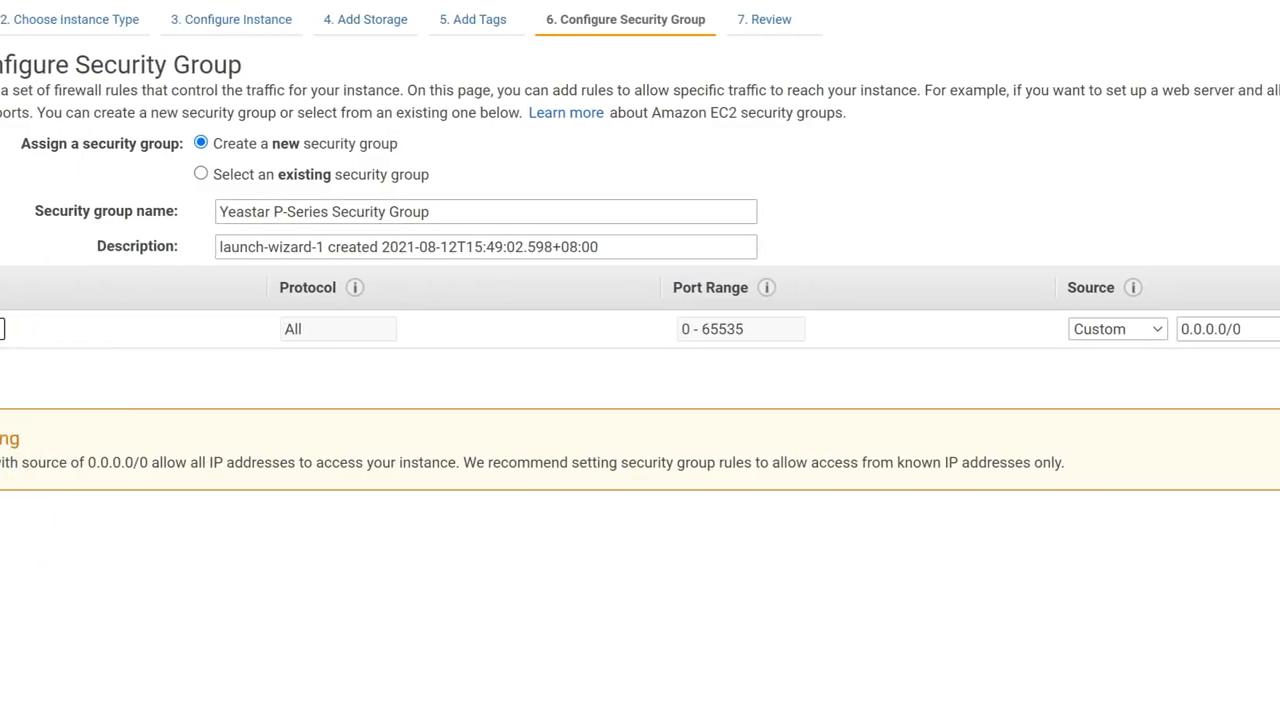
click(770, 335)
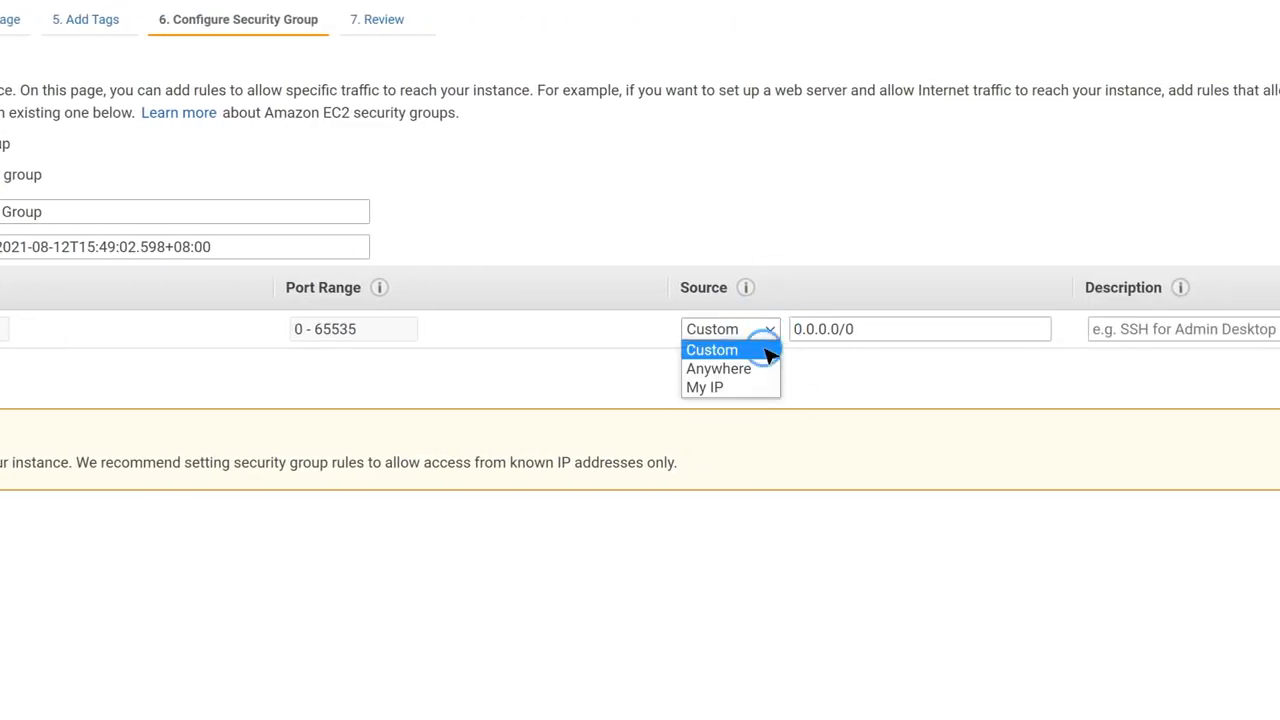
click(766, 350)
click(936, 329)
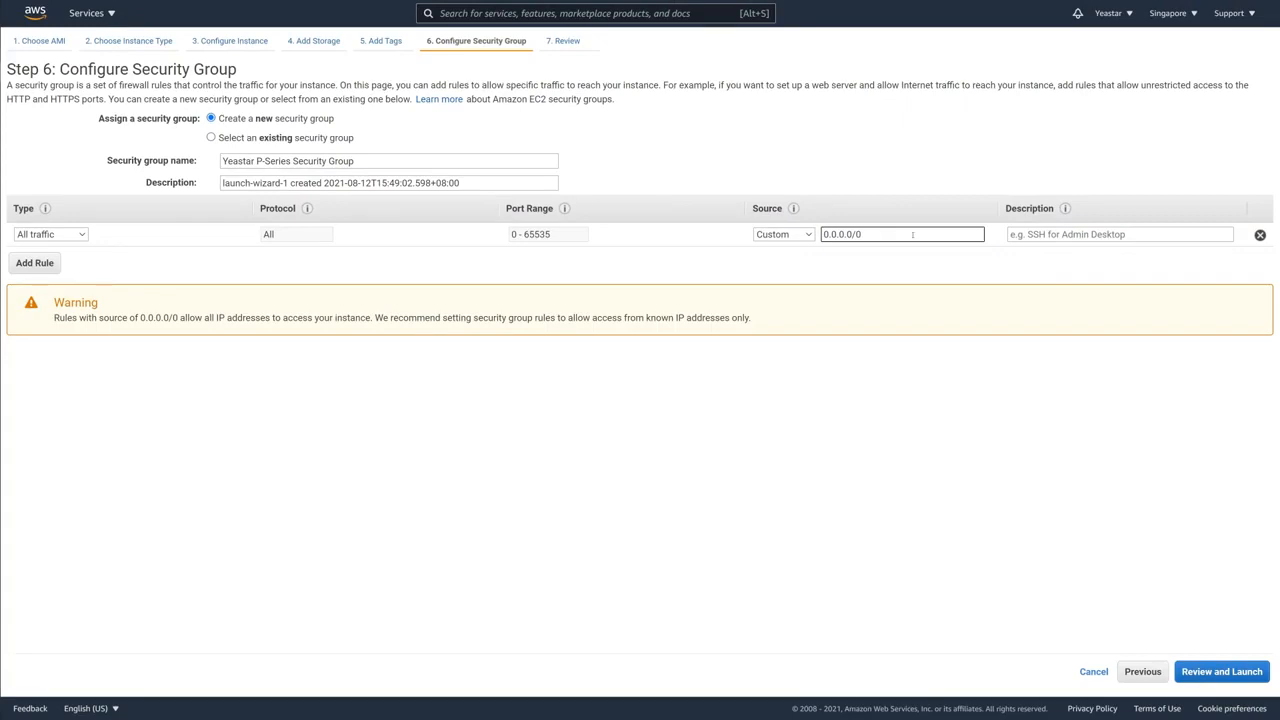
click(1216, 675)
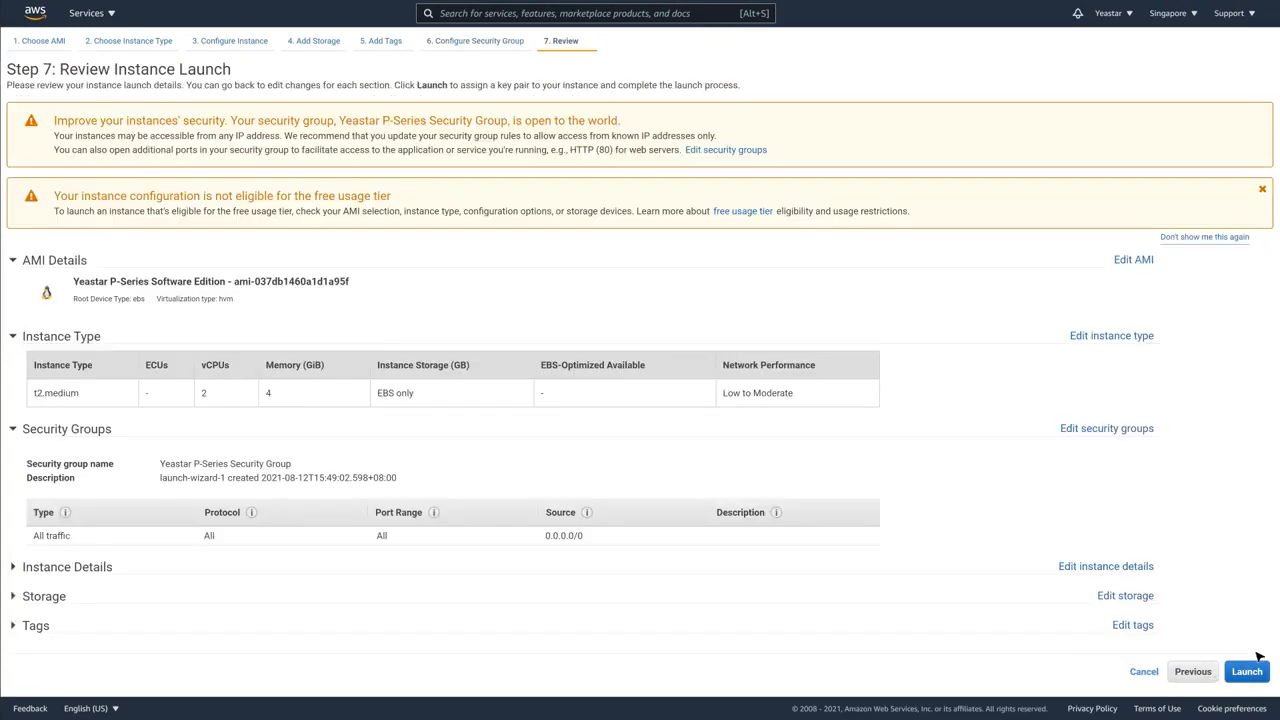
- Launch the instance with the Proceed without a key pair option, acknowledging the connection limitation
click(1249, 675)
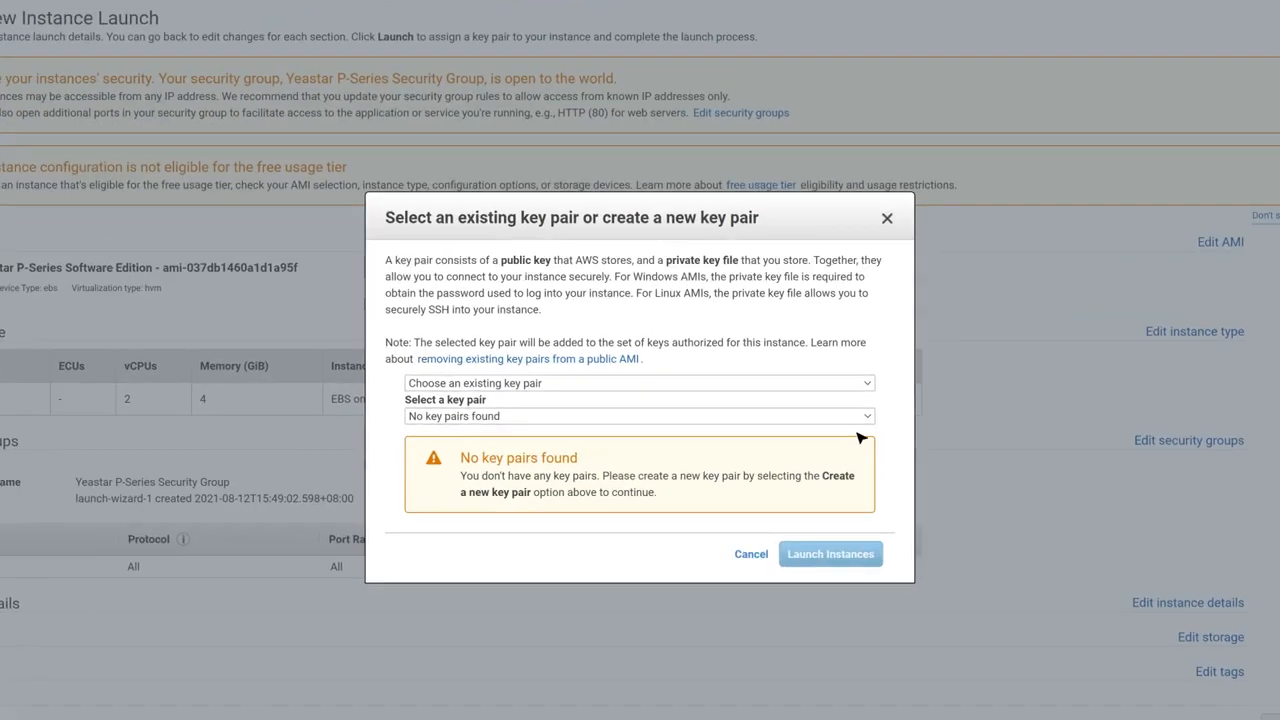
click(811, 380)
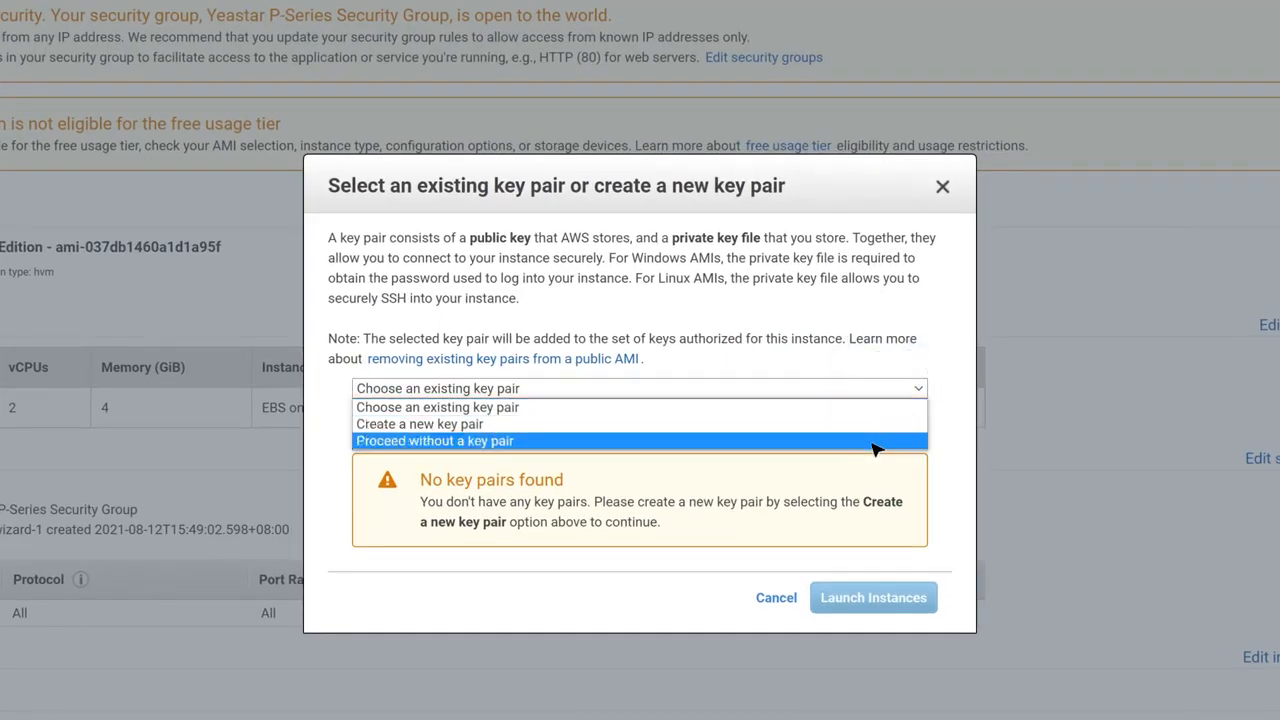
click(877, 443)
click(361, 408)
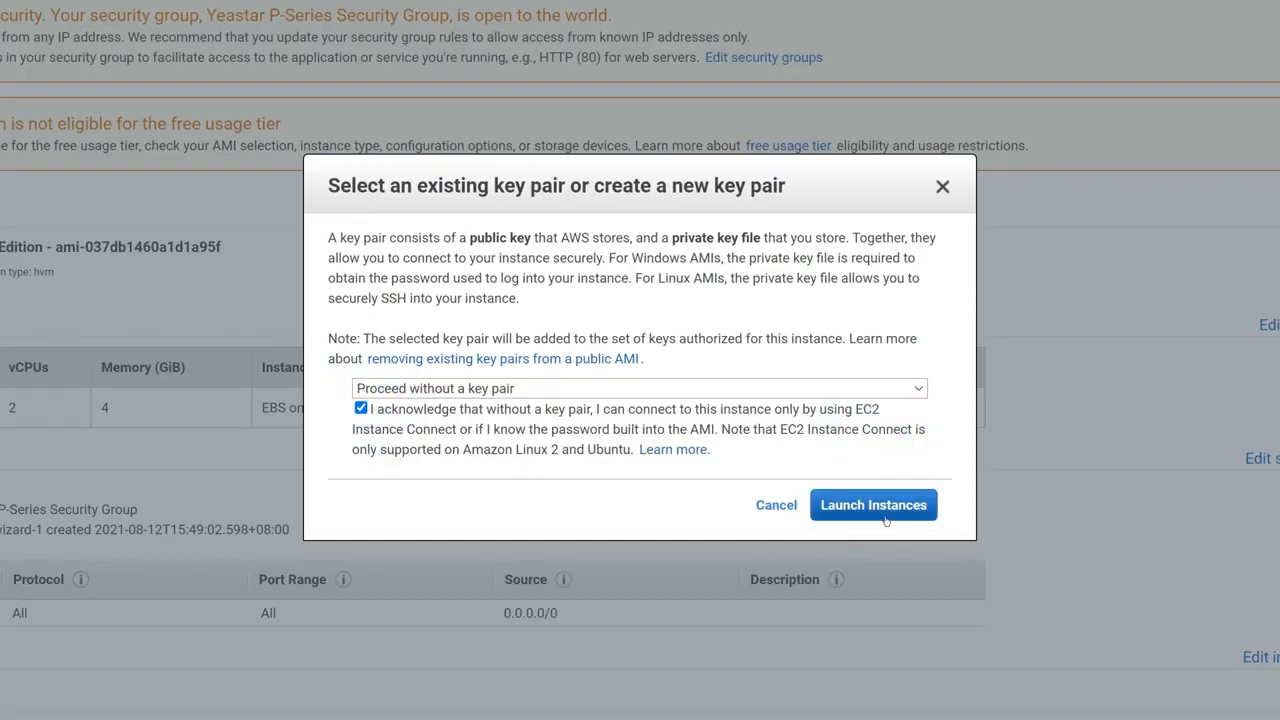
click(873, 505)
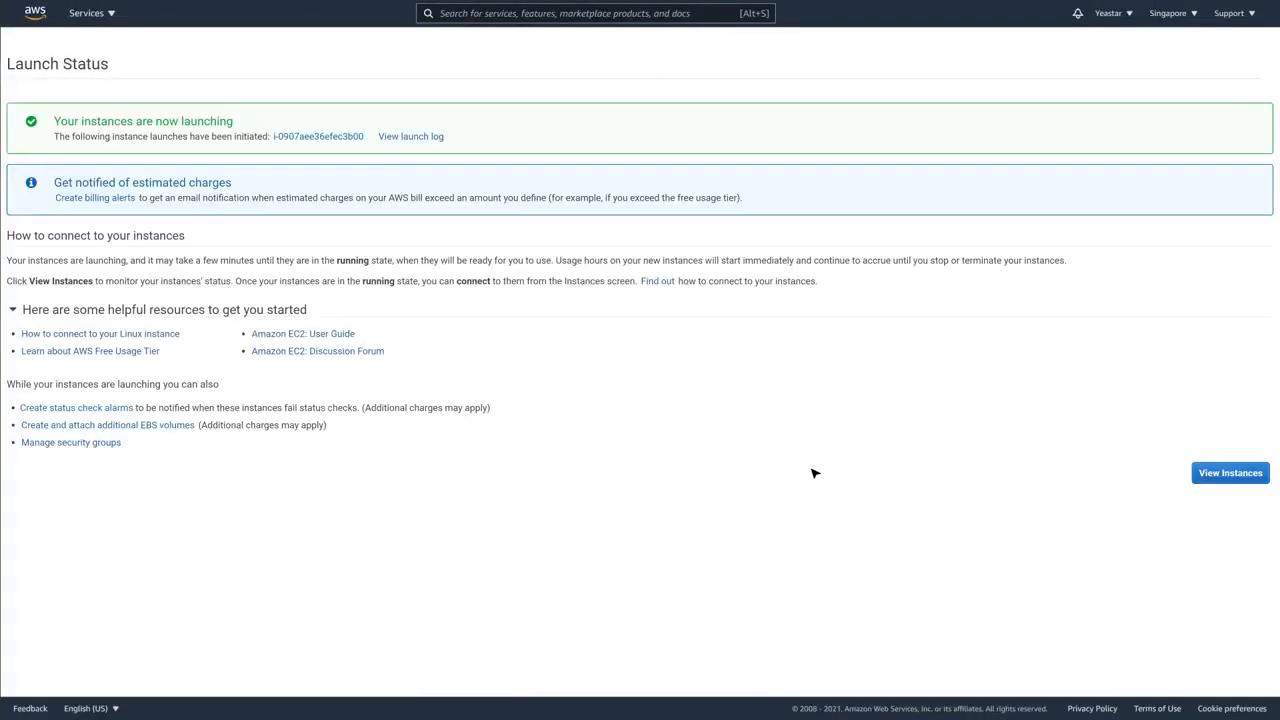
- Copy the new instance's public IPv4 address from the instances list and open 54.169.203.141 in a new browser tab, proceeding past the certificate warning
click(1225, 476)
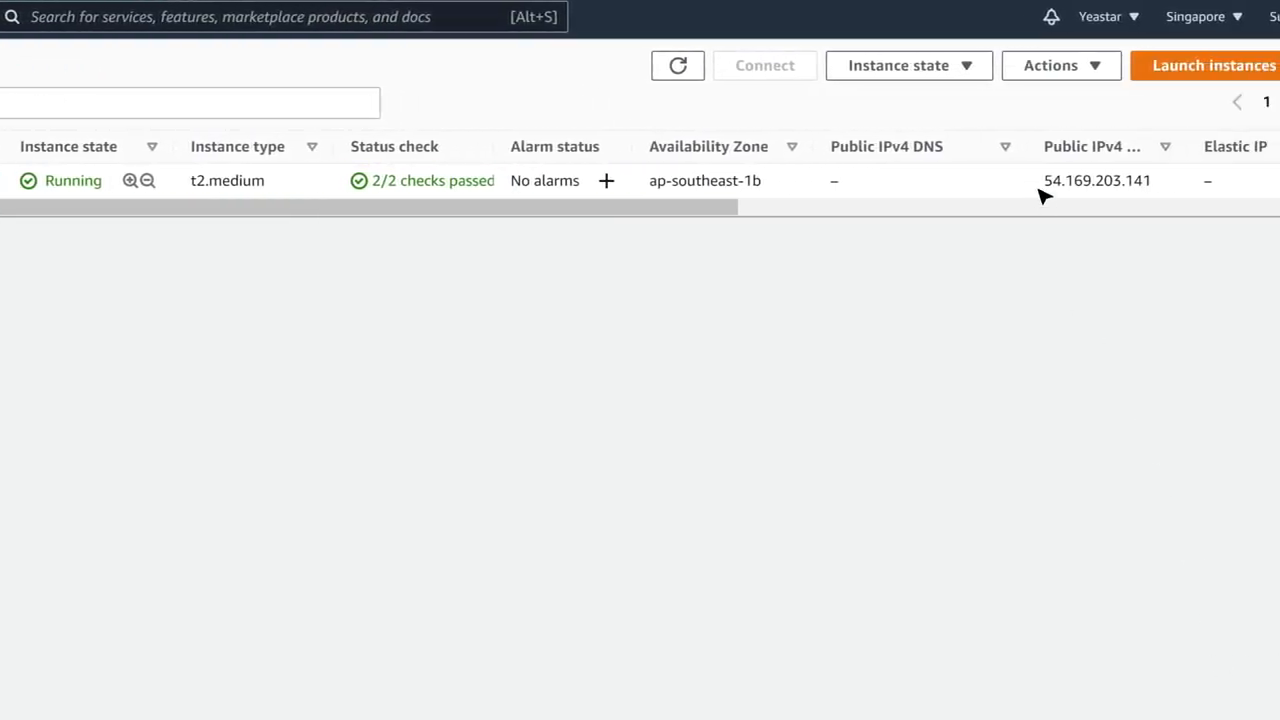
drag(1044, 181, 1155, 190)
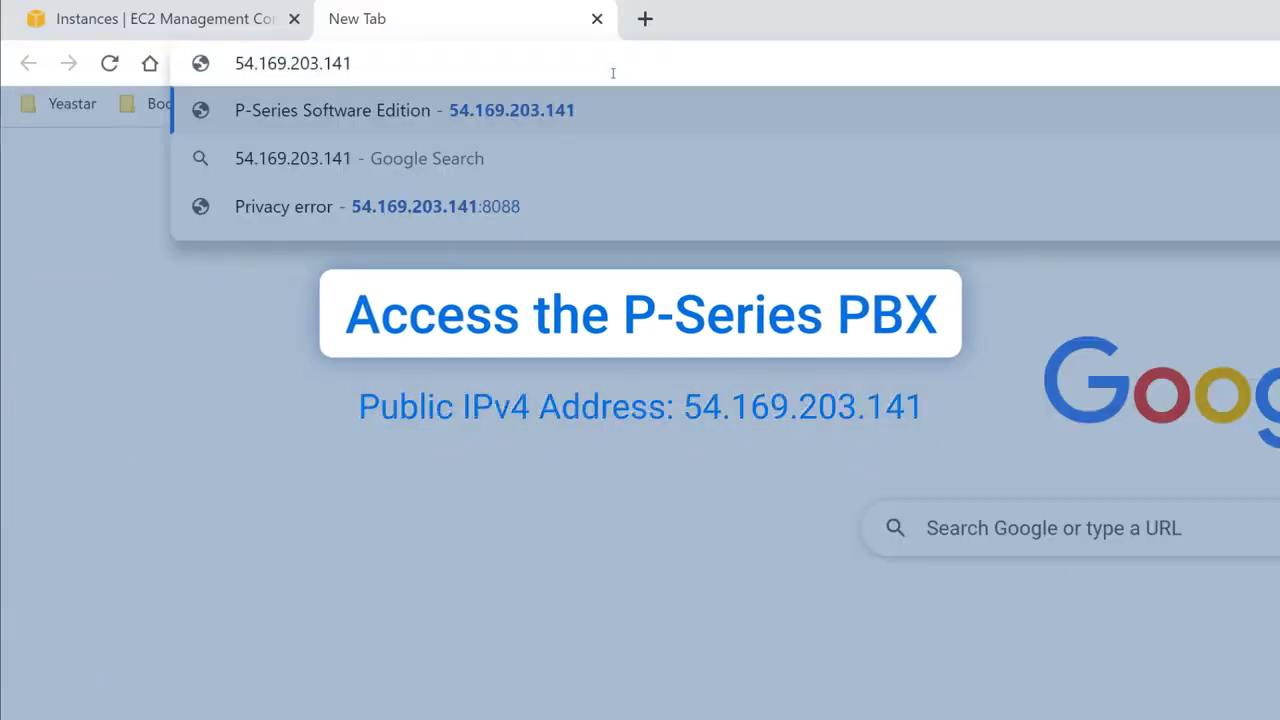
key(Return)
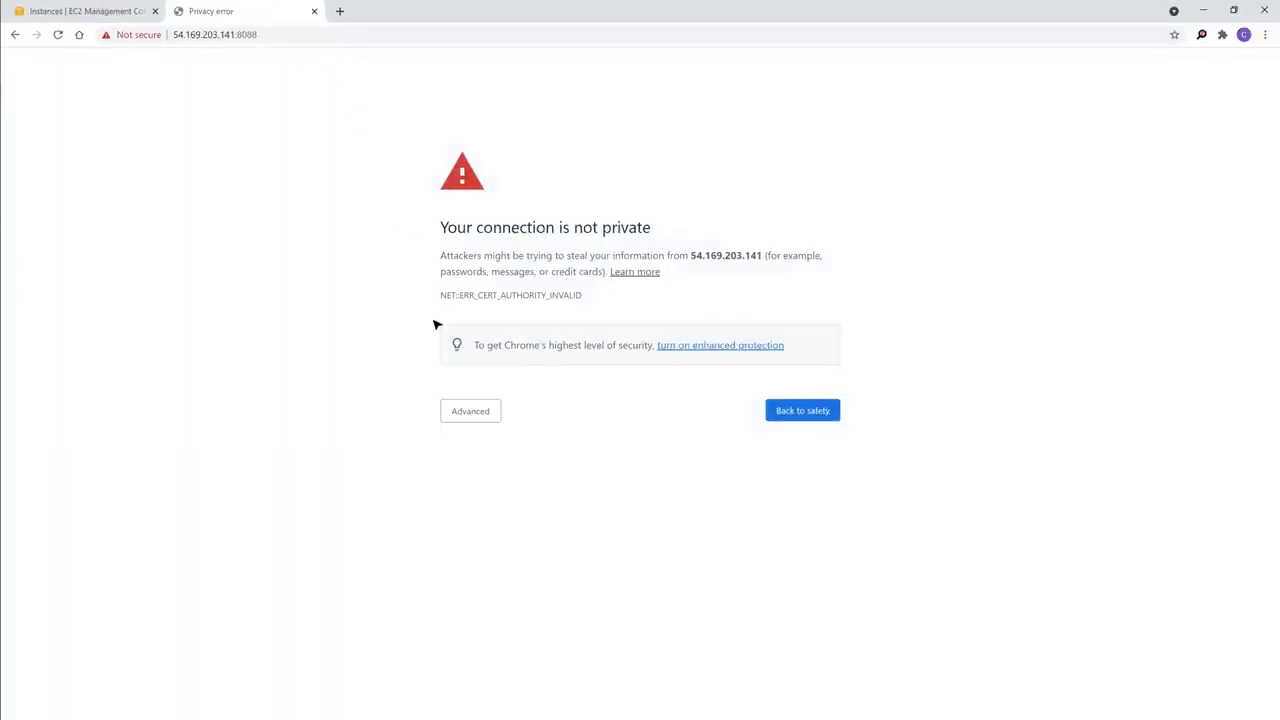
click(468, 410)
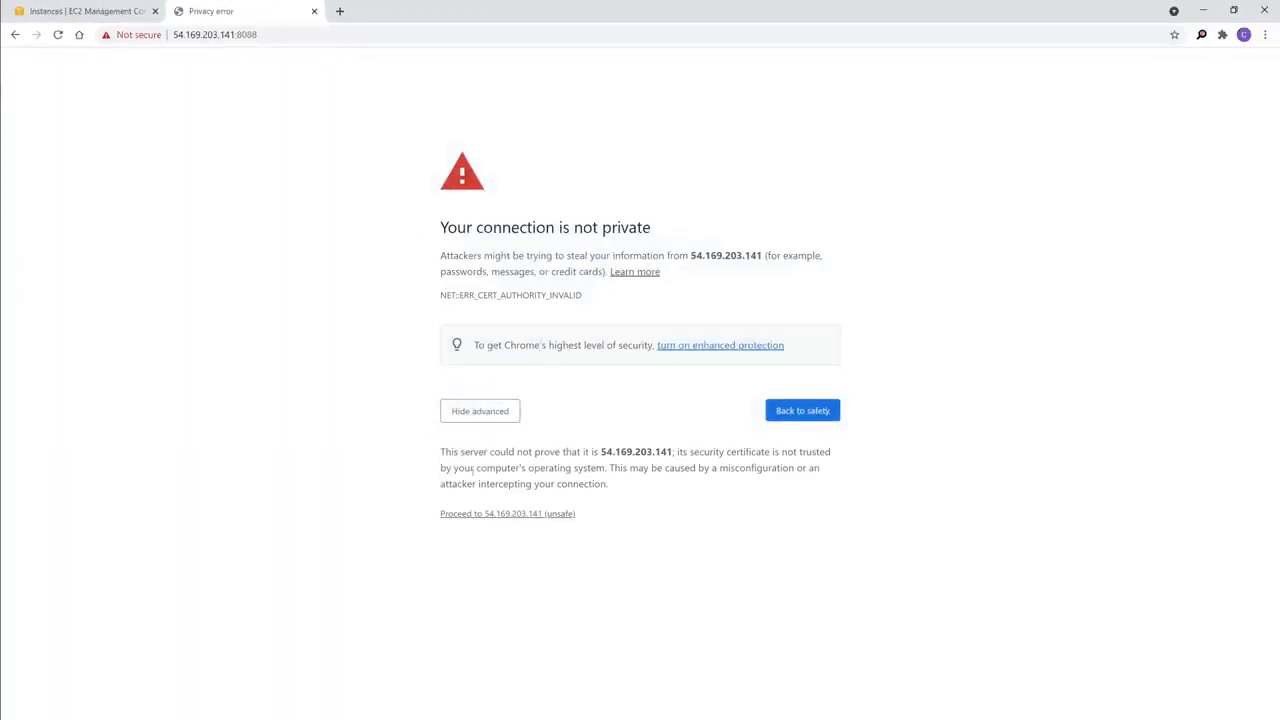
click(482, 514)
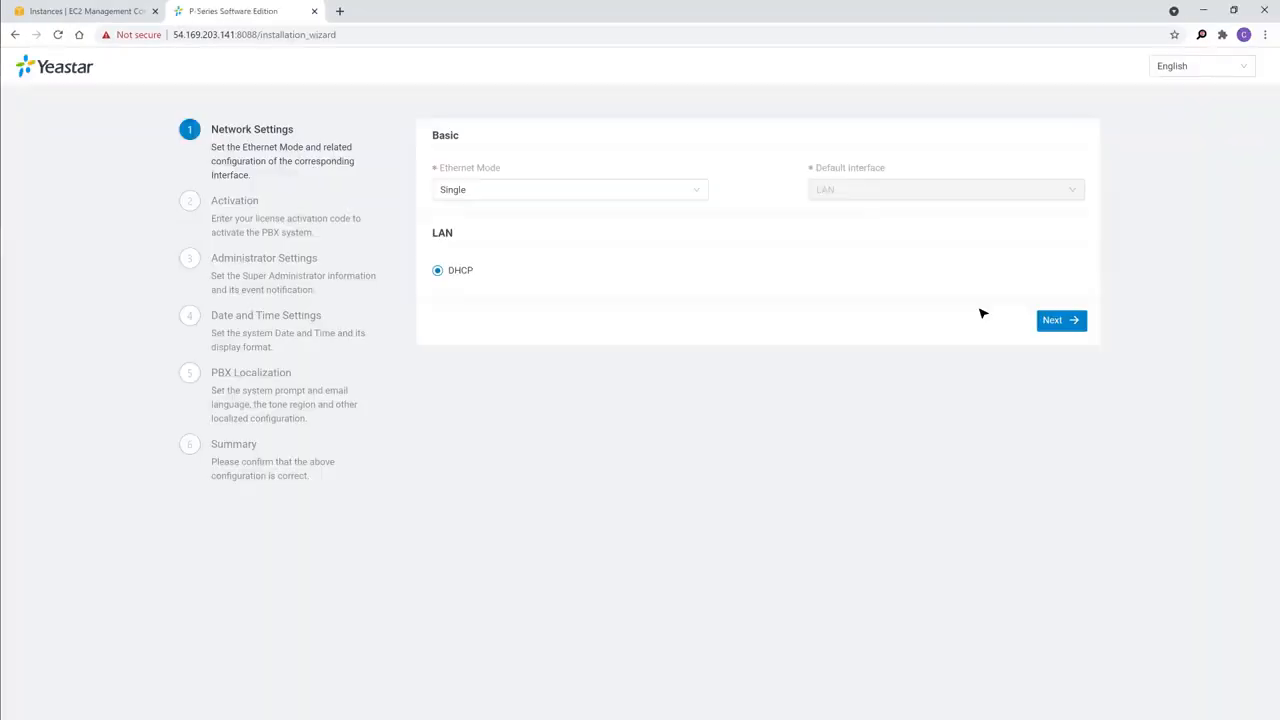